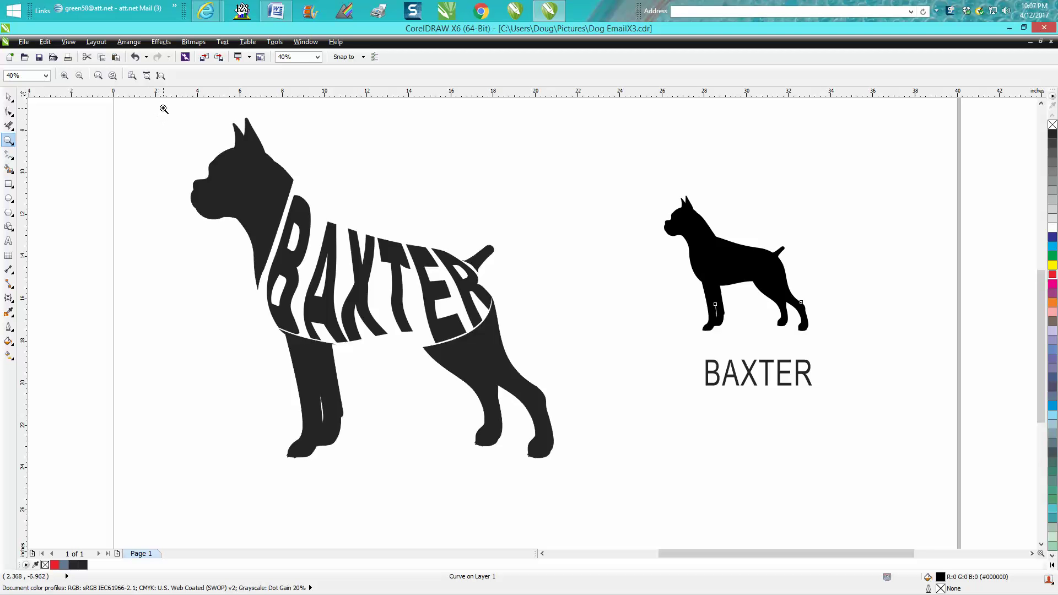
- Zoom in on the large dog and nudge the small dog silhouette up and left
left_click_drag(164, 109, 885, 498)
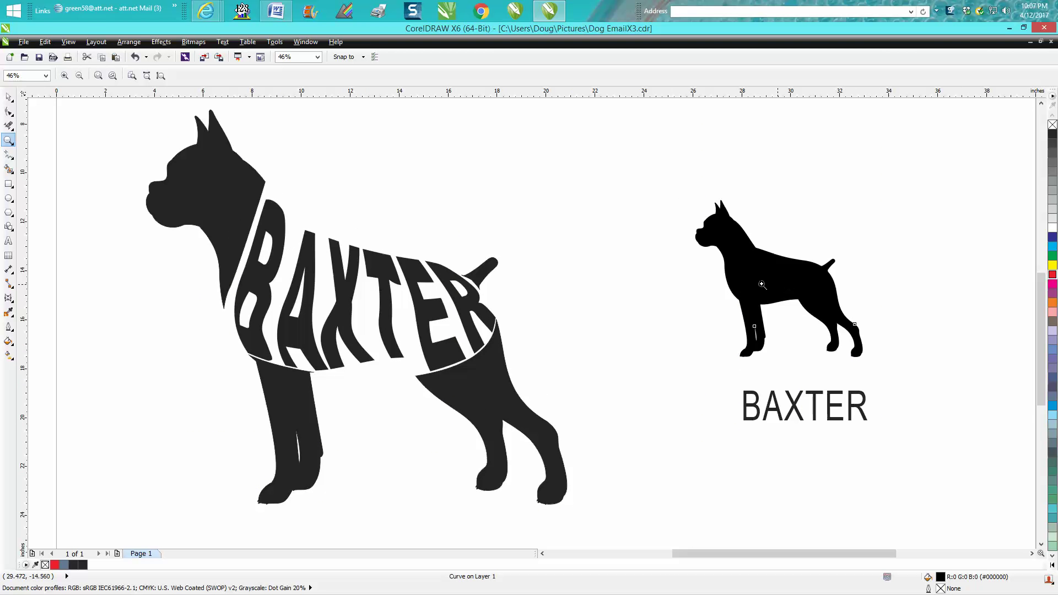
key("space")
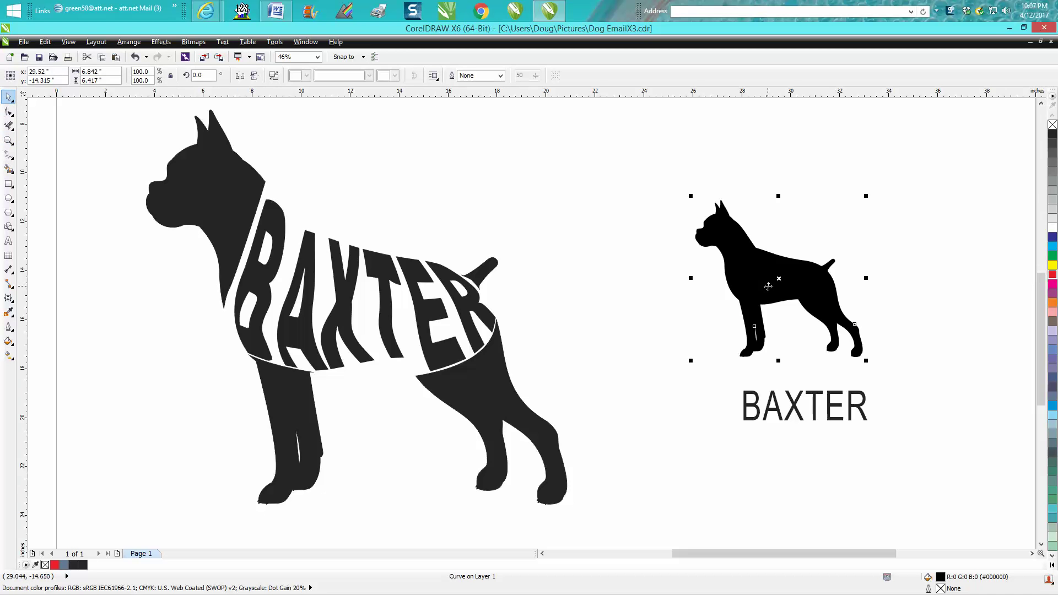
left_click_drag(767, 286, 790, 305)
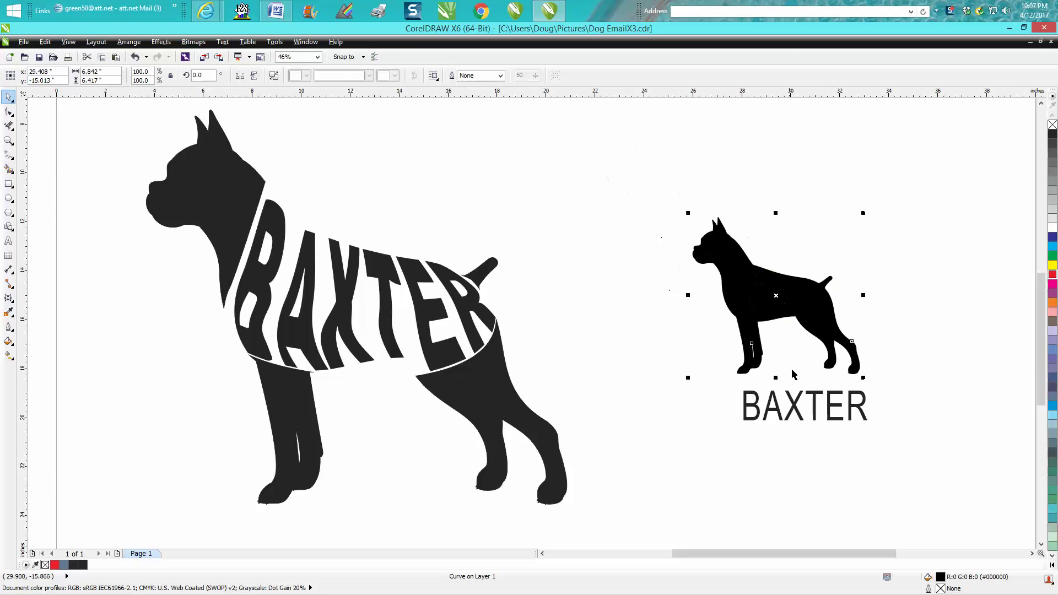
- Set the BAXTER text under the small dog in Arial Black
left_click(812, 396)
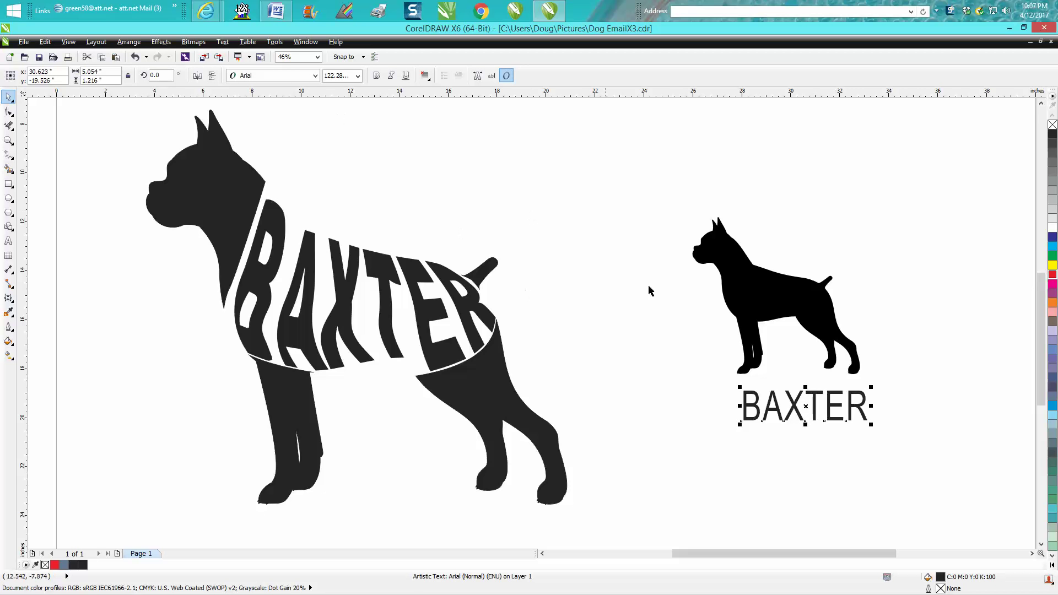
left_click(315, 75)
left_click(269, 98)
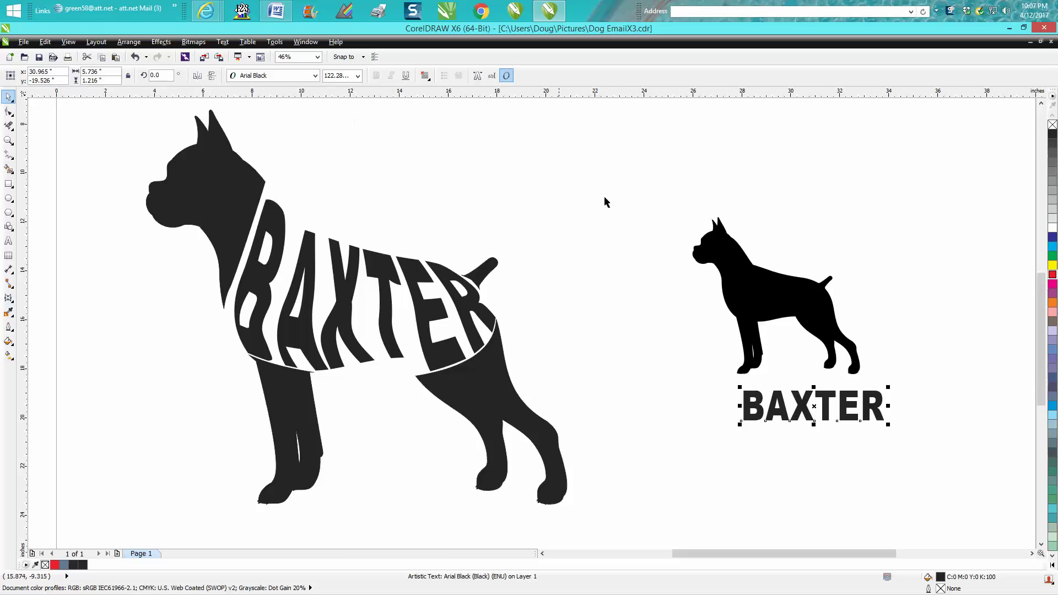
- Scale the small dog to 112.1%, make it unfilled with a red hairline outline, and sketch a torso line
left_click(795, 298)
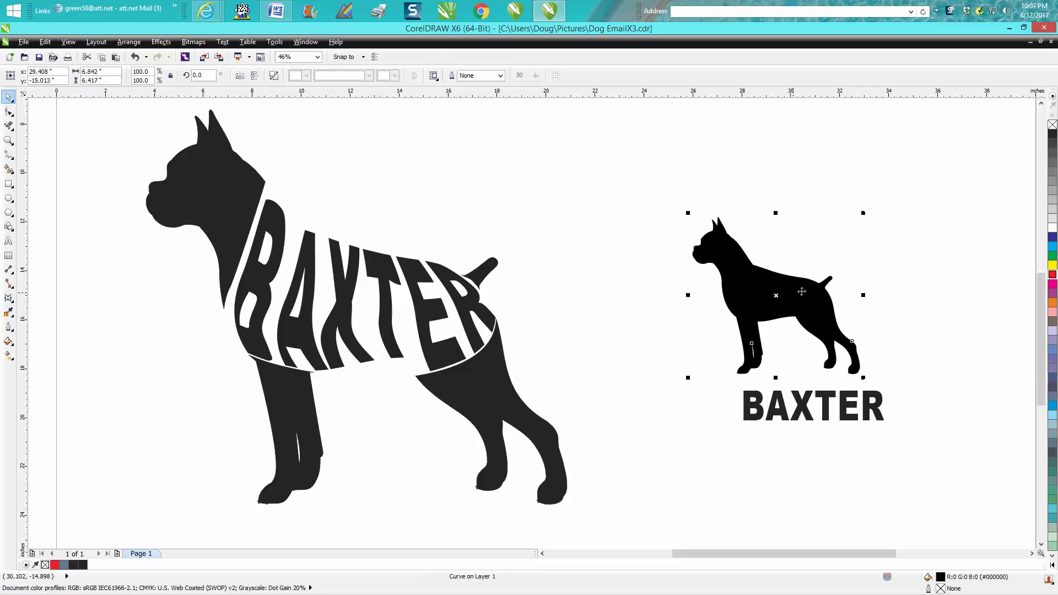
left_click_drag(863, 212, 912, 194)
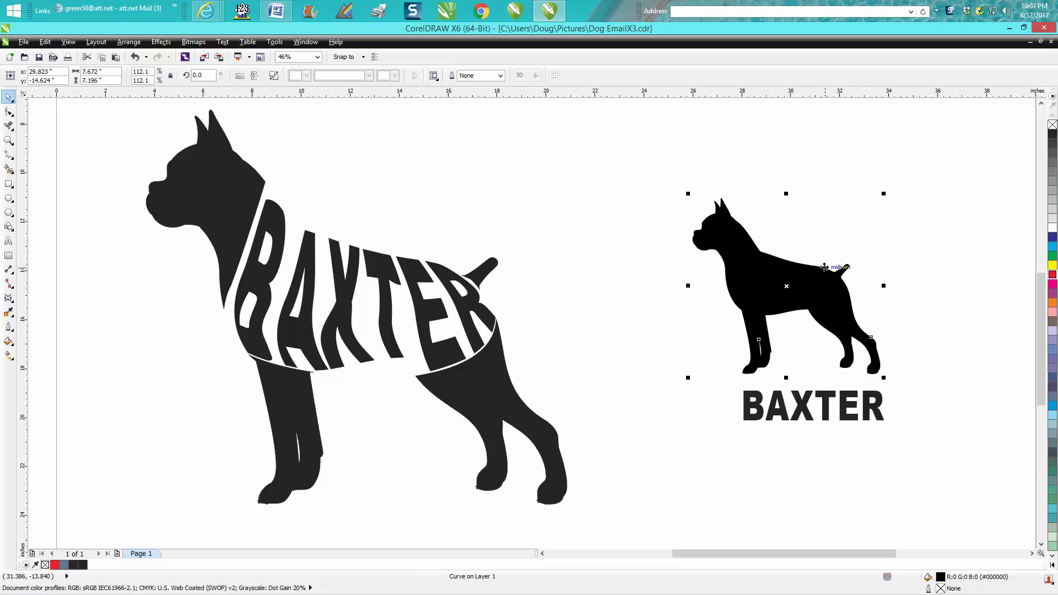
left_click(1052, 126)
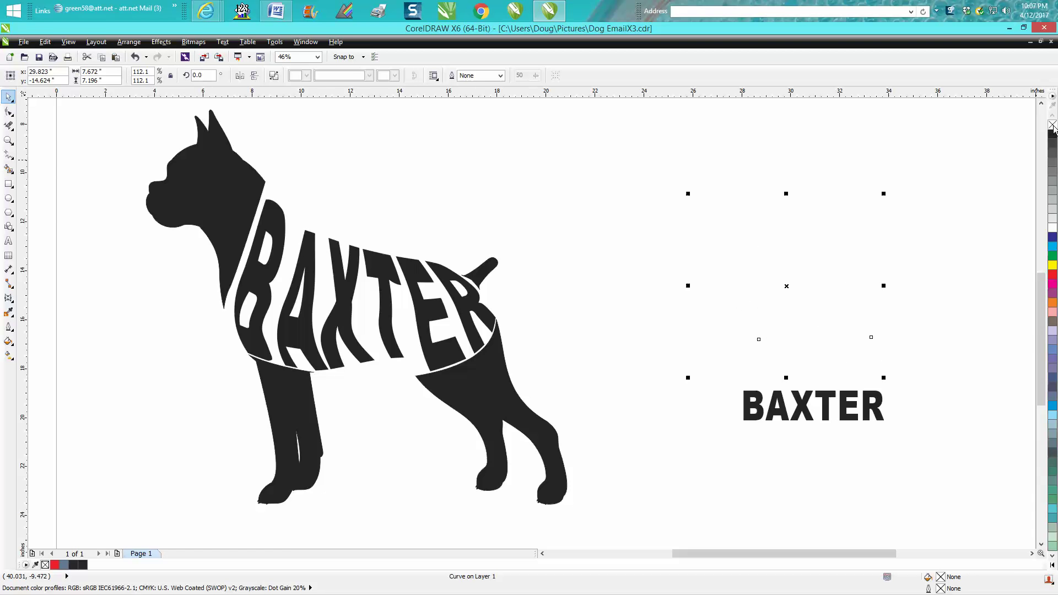
right_click(1052, 276)
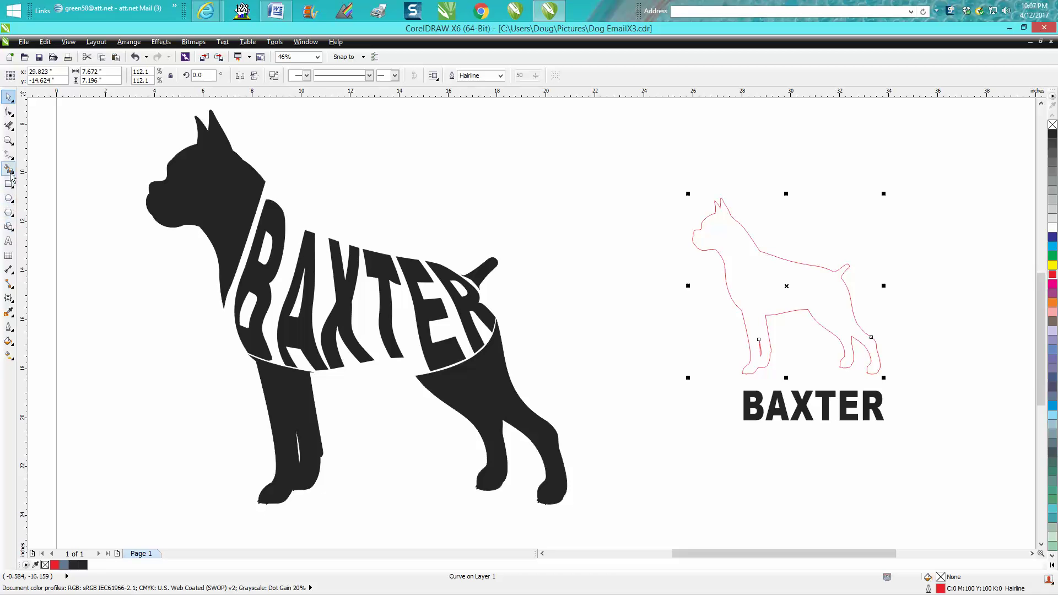
left_click(10, 156)
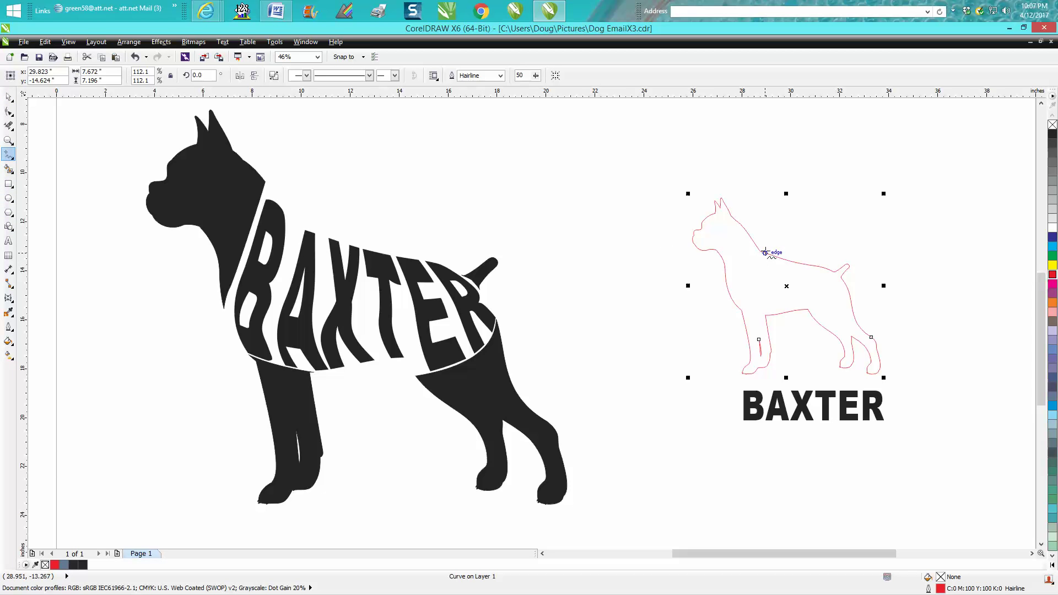
mouse_move(767, 249)
left_mouse_down()
mouse_move(736, 309)
mouse_move(797, 315)
mouse_move(835, 299)
mouse_move(837, 275)
mouse_move(823, 259)
mouse_move(767, 249)
left_mouse_up()
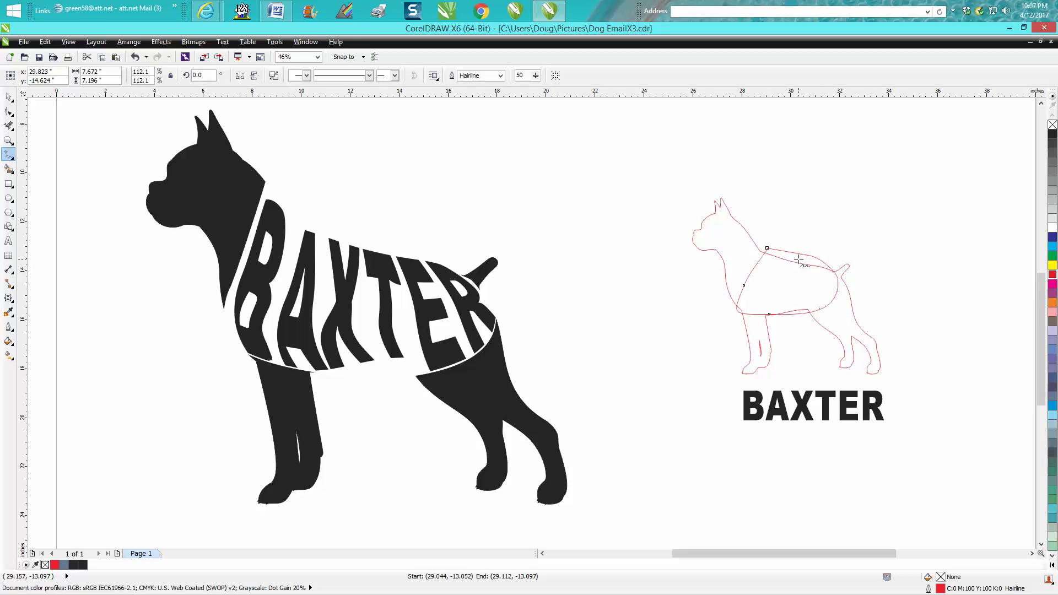
- Intersect the dog outline with the drawn line and move the new coat shape above the dog
left_click(8, 97)
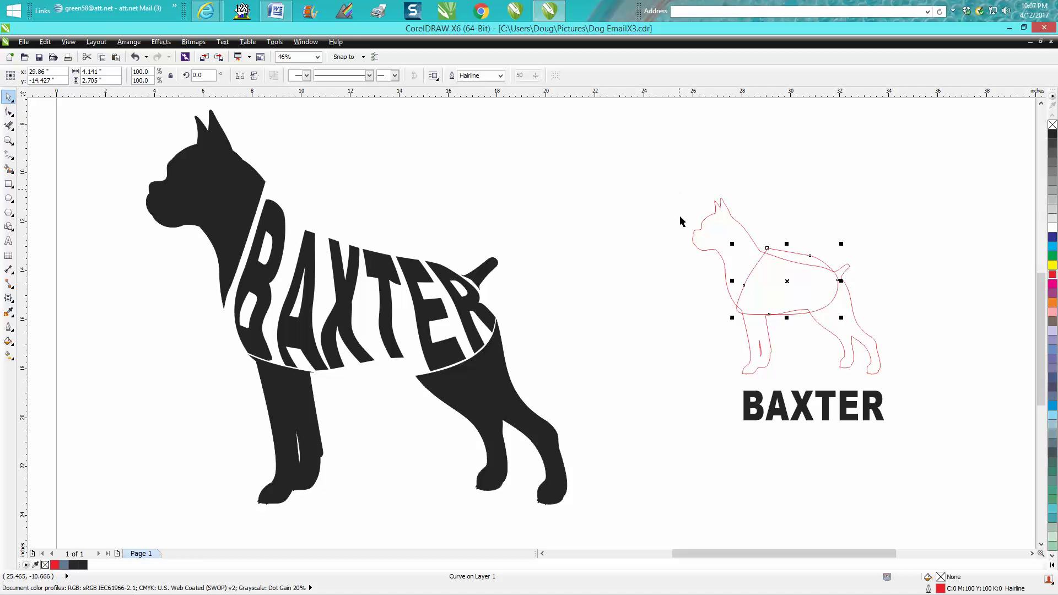
left_click_drag(679, 190, 925, 384)
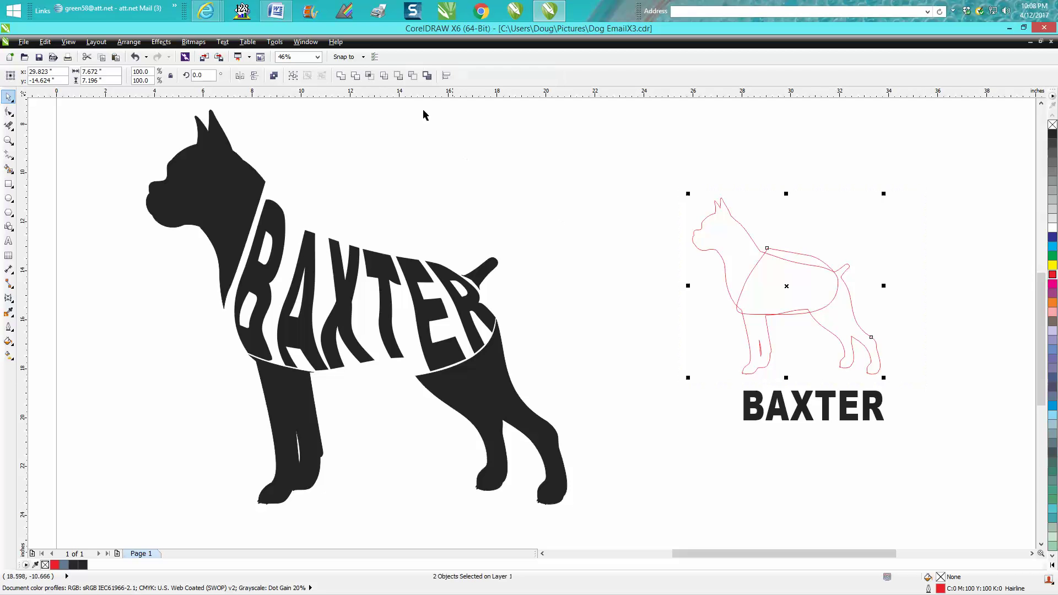
left_click(369, 77)
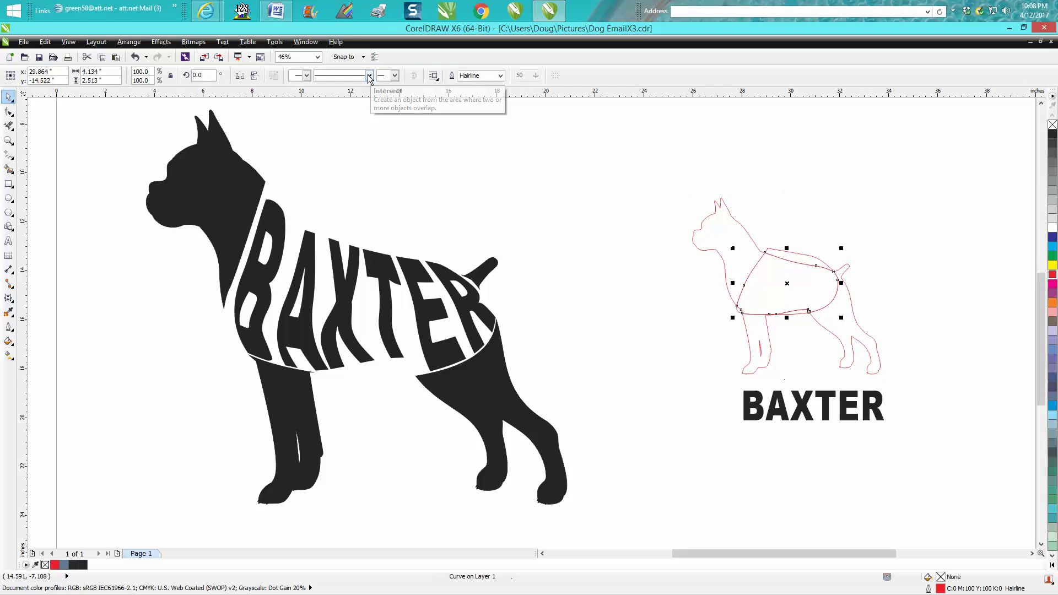
left_click_drag(790, 282, 840, 199)
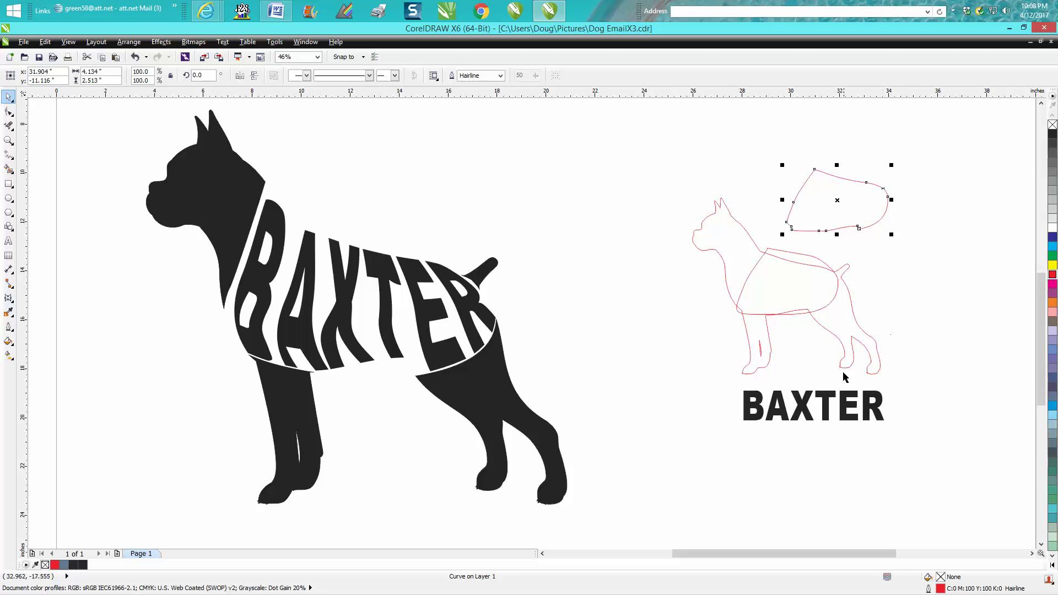
- Move the coat shape down below the BAXTER text
left_click(828, 404)
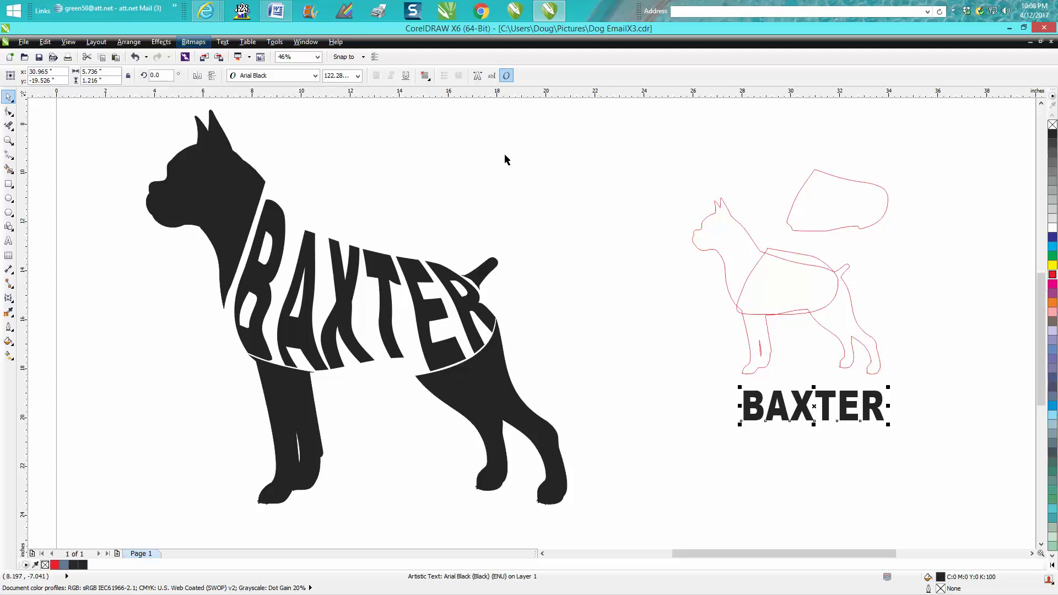
left_click(844, 232)
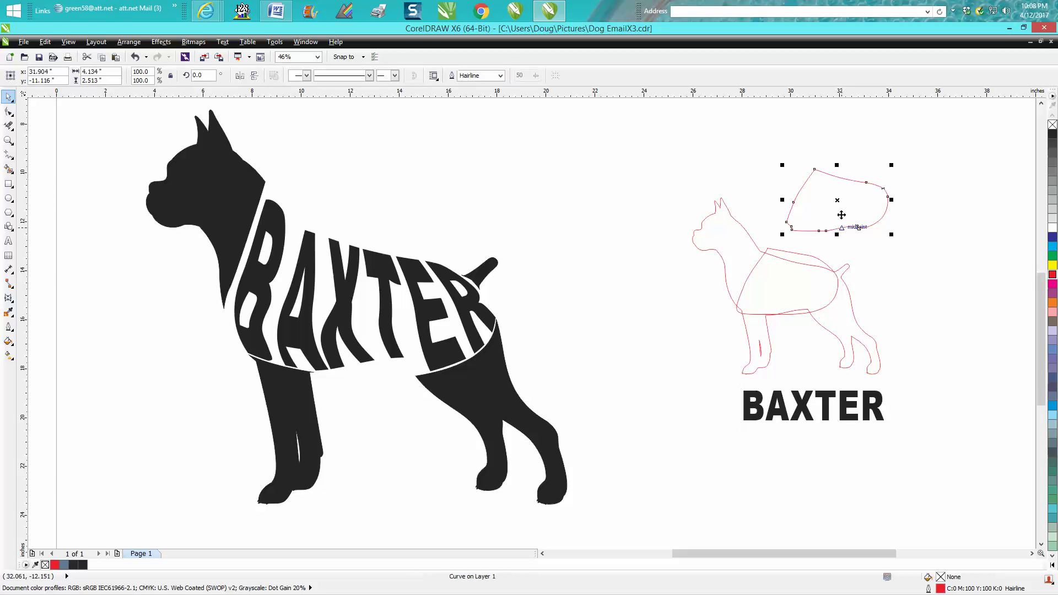
left_click_drag(832, 204, 782, 454)
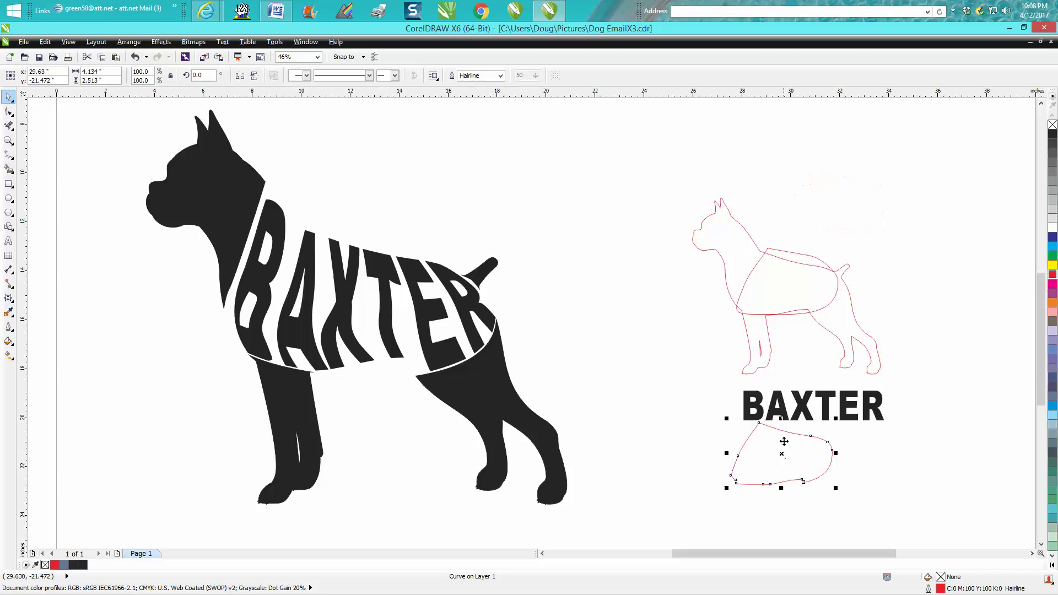
- Shrink BAXTER to 78.215 pt, place it inside the coat, and zoom in on it
left_click(881, 395)
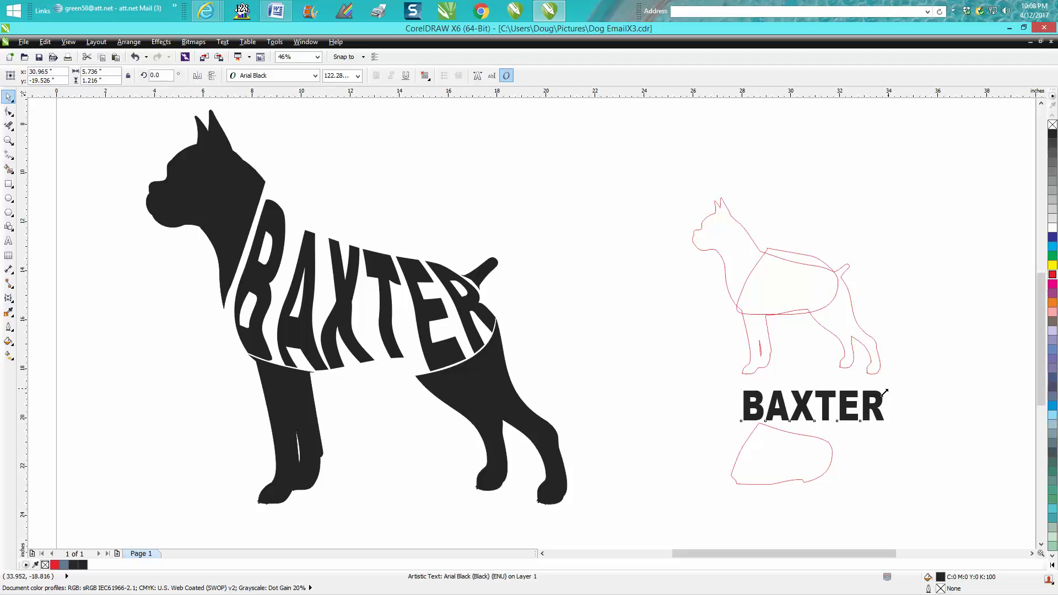
left_click_drag(885, 393, 786, 462)
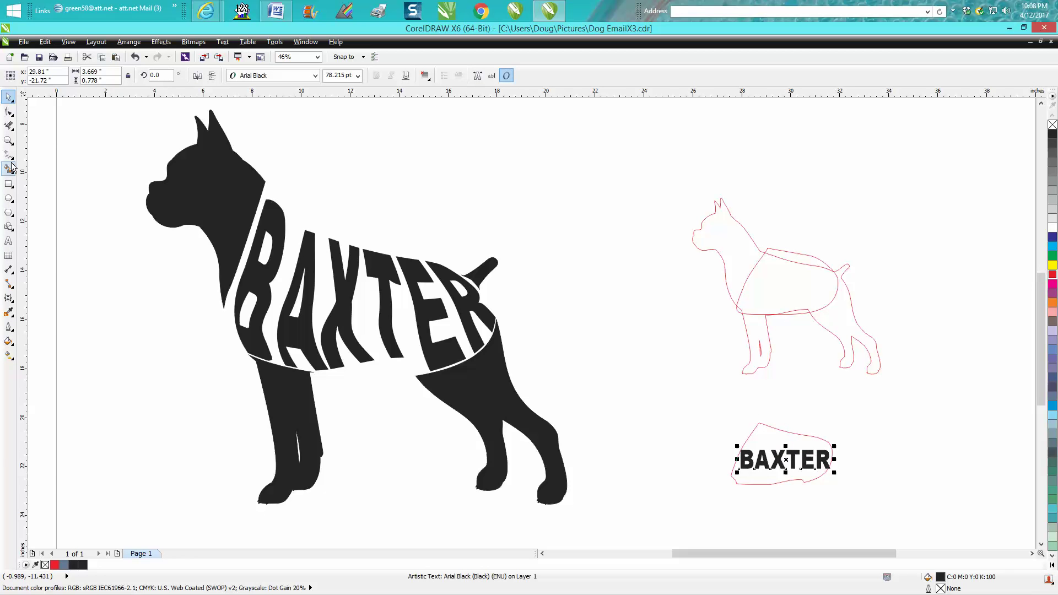
left_click(9, 140)
left_click_drag(706, 378, 900, 513)
left_click(9, 97)
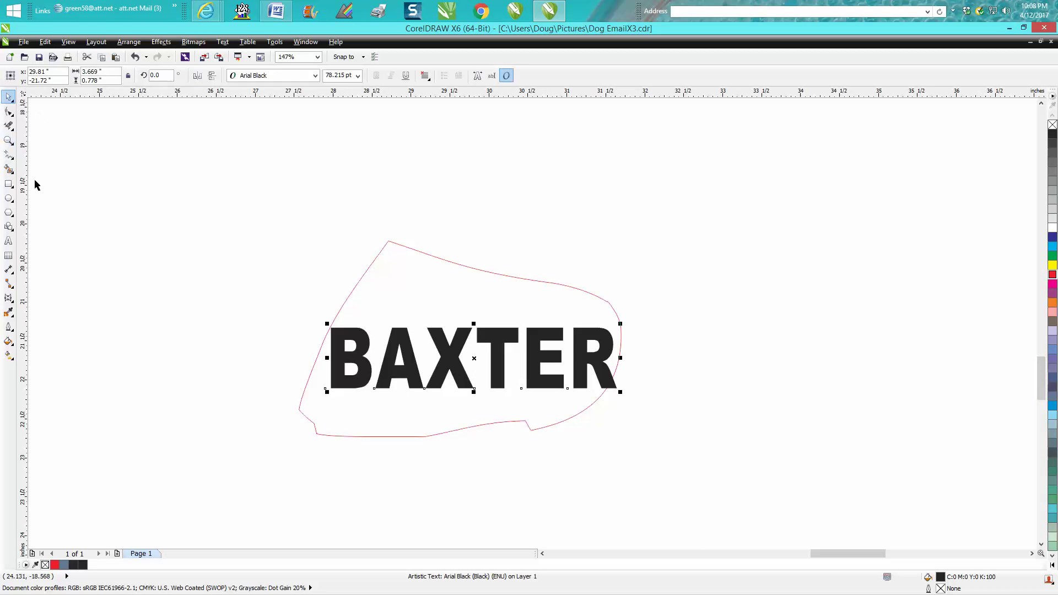
- Choose the Envelope tool from the interactive effects flyout and apply an editable envelope to BAXTER
left_click(9, 298)
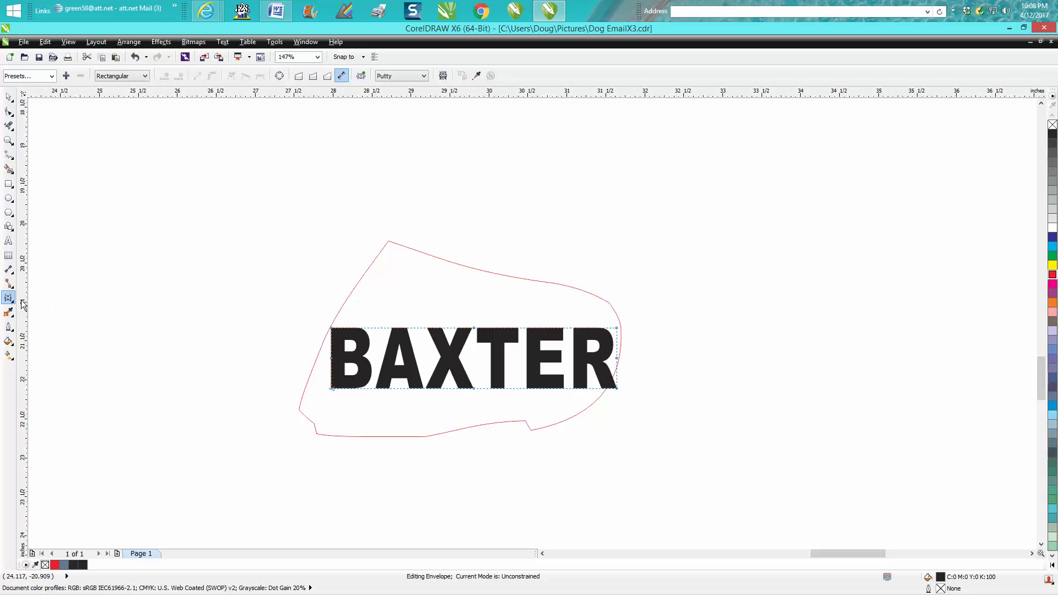
left_click(15, 308)
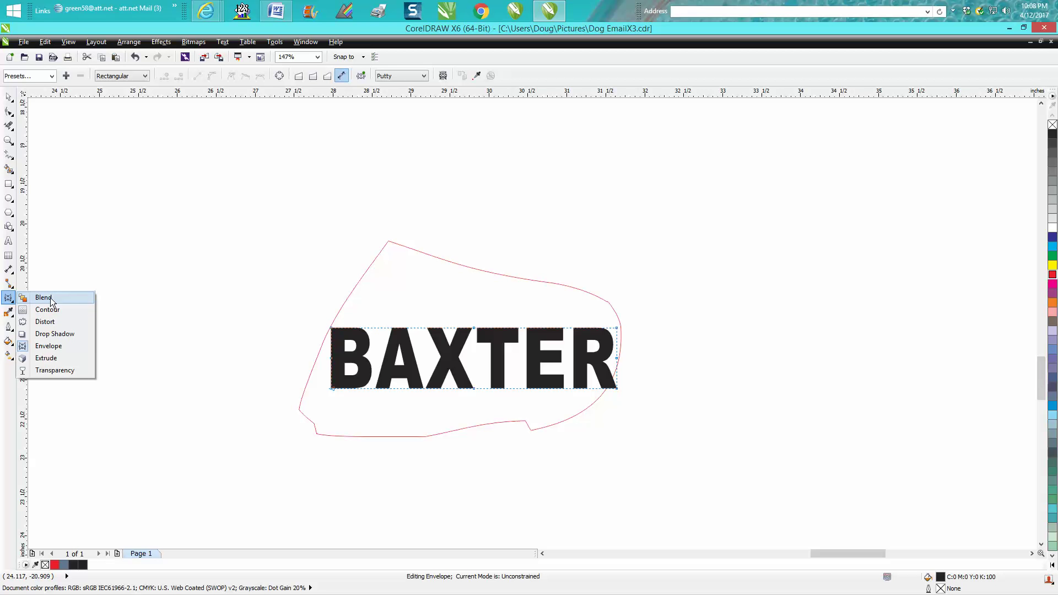
left_click(40, 299)
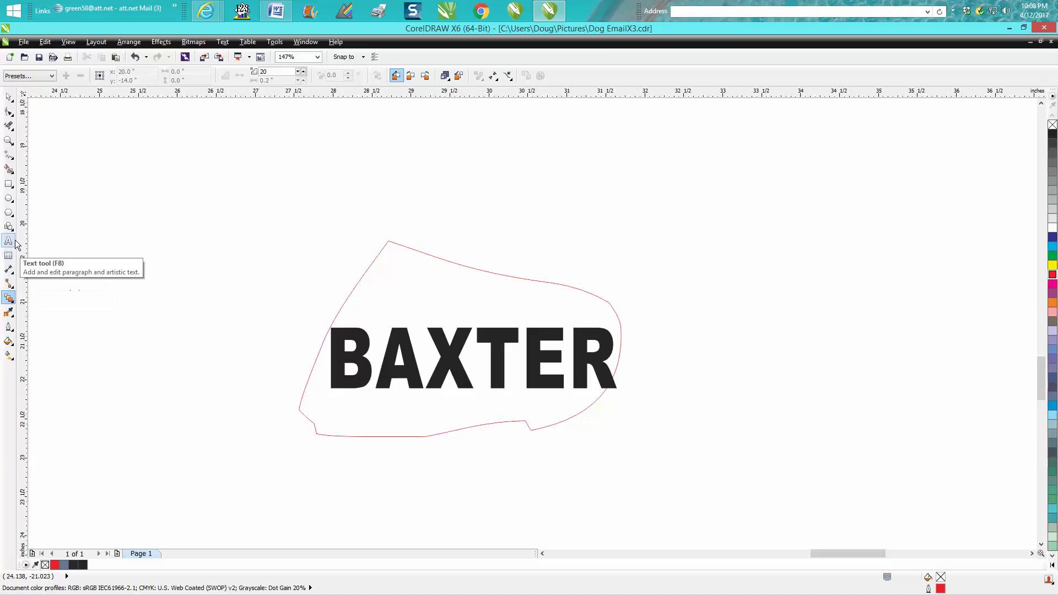
left_click(13, 303)
left_click(12, 315)
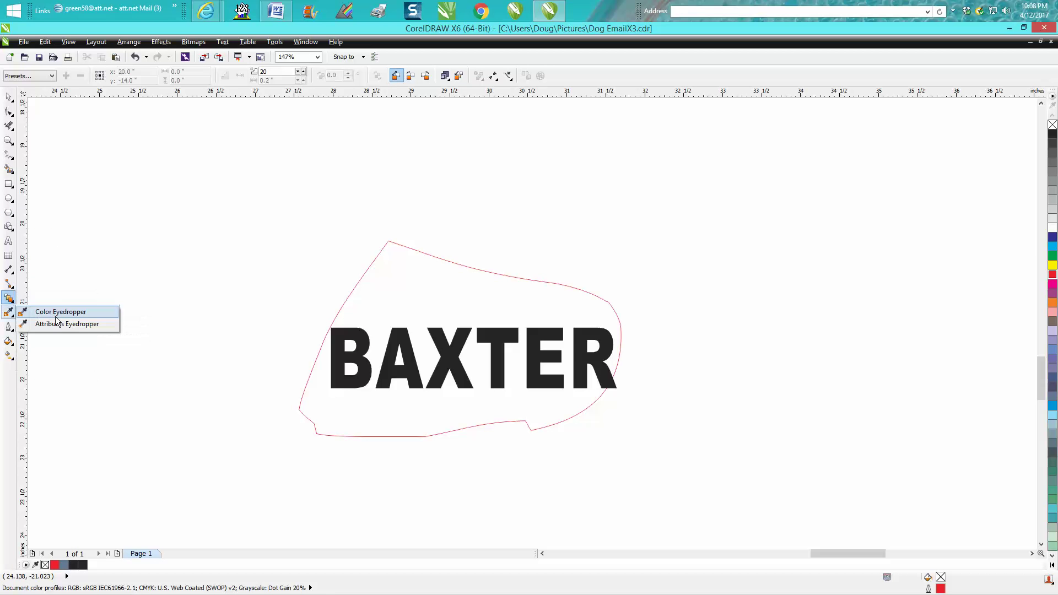
left_click(13, 303)
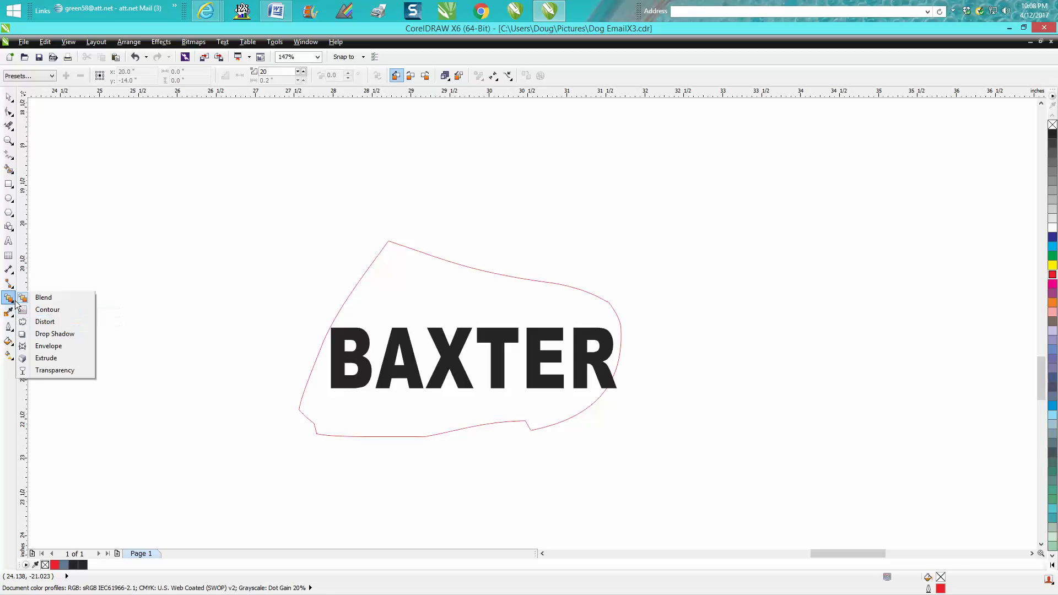
left_click(49, 346)
left_click(461, 343)
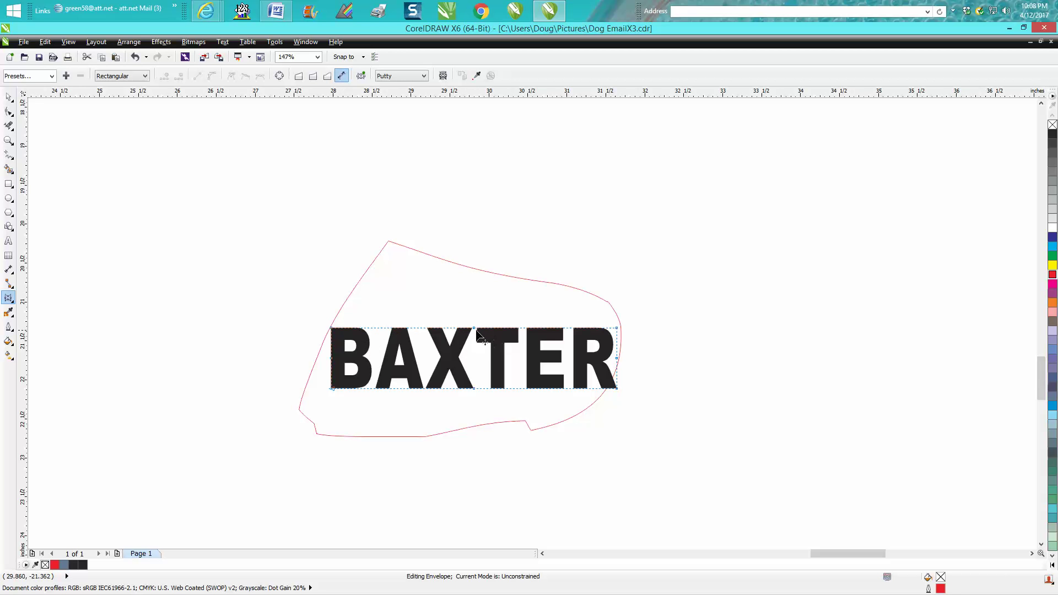
- Arch the envelope's top upward and pull its top-right and bottom-right corners inward
left_click_drag(475, 329, 479, 270)
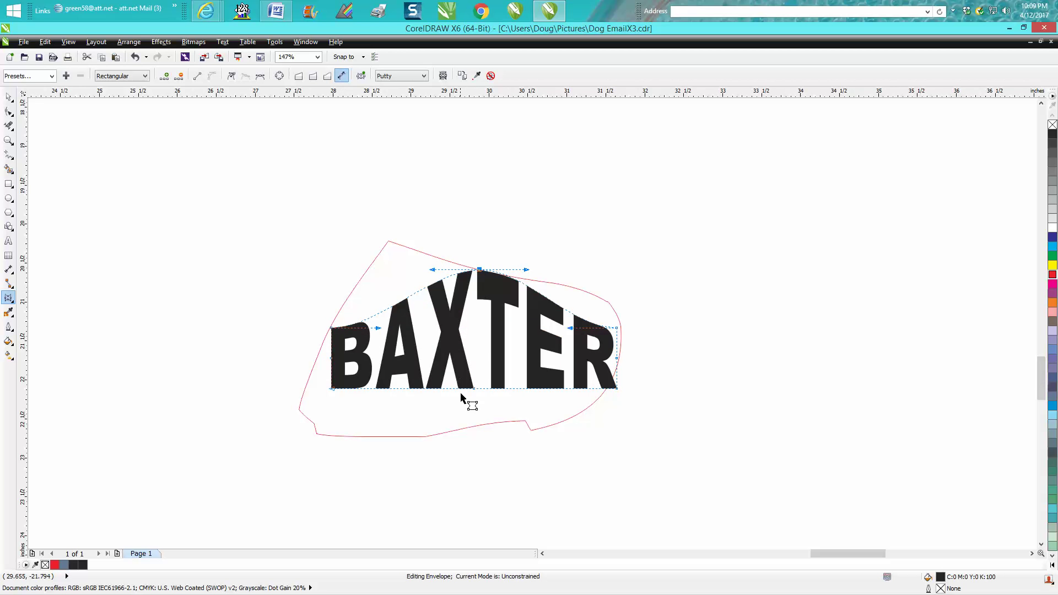
left_click_drag(473, 392, 462, 423)
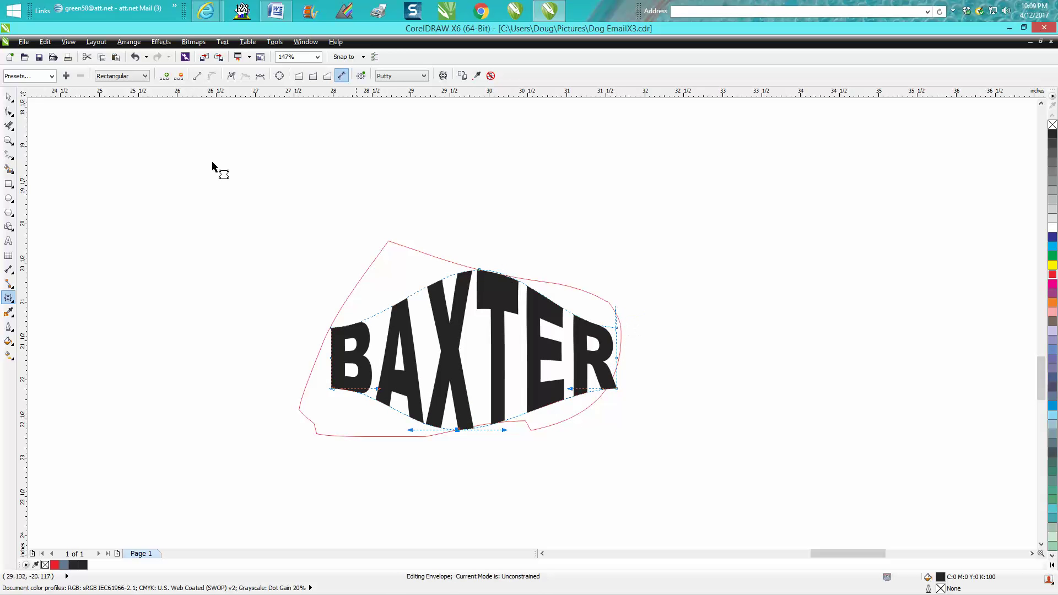
left_click(135, 57)
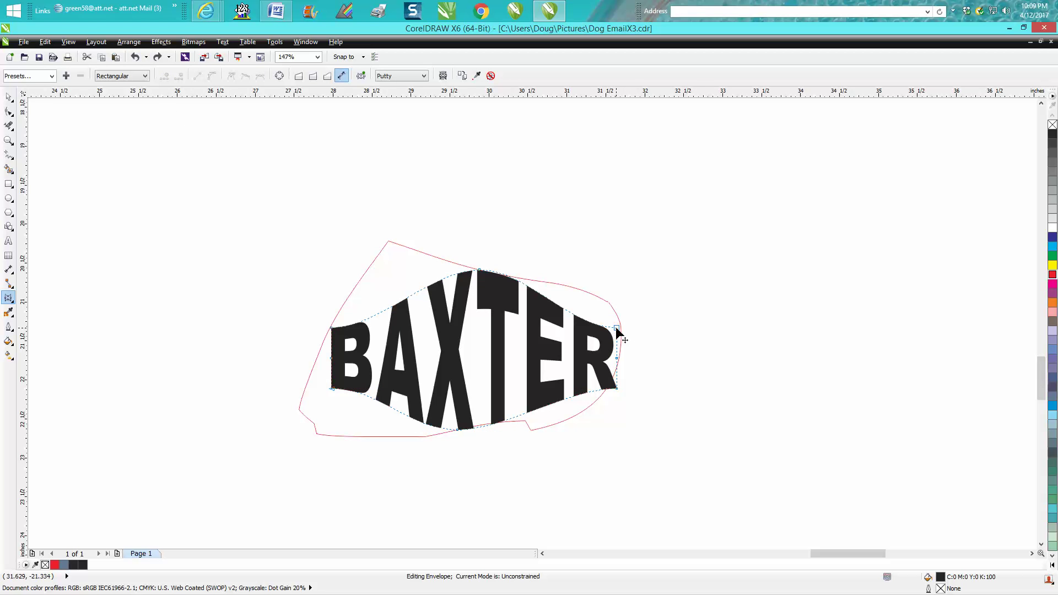
left_click_drag(613, 326, 571, 283)
left_click(480, 269)
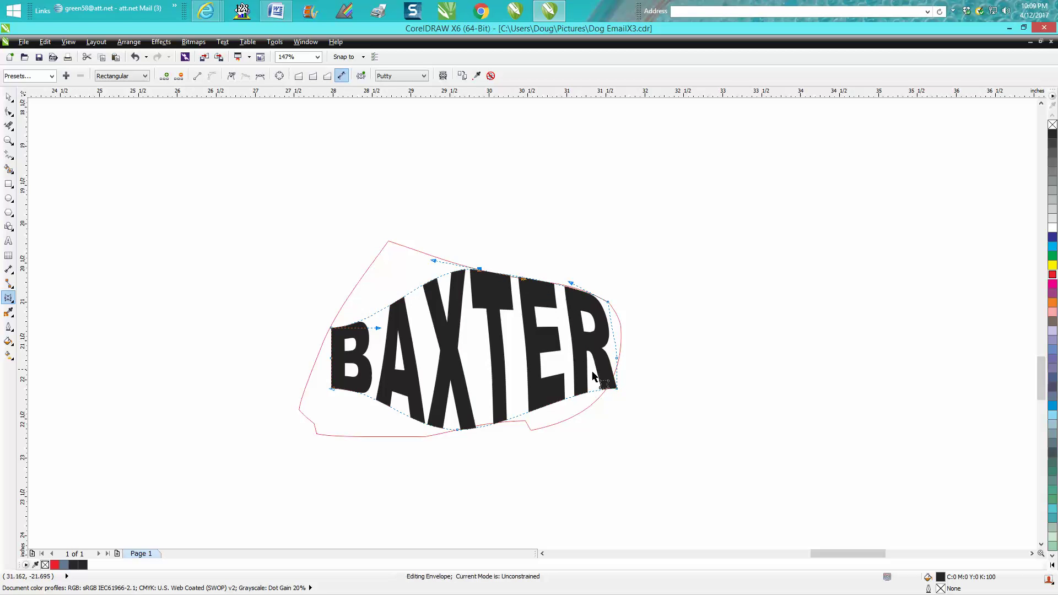
left_click_drag(614, 389, 562, 435)
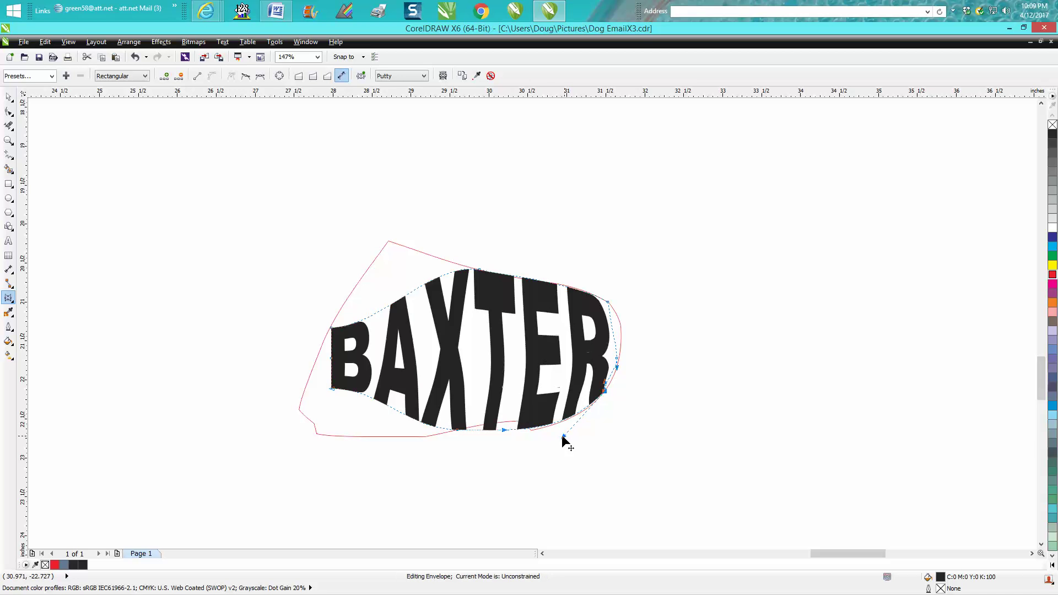
- Pinch the envelope's bottom edge up under the T
left_click(531, 433)
left_click(533, 430)
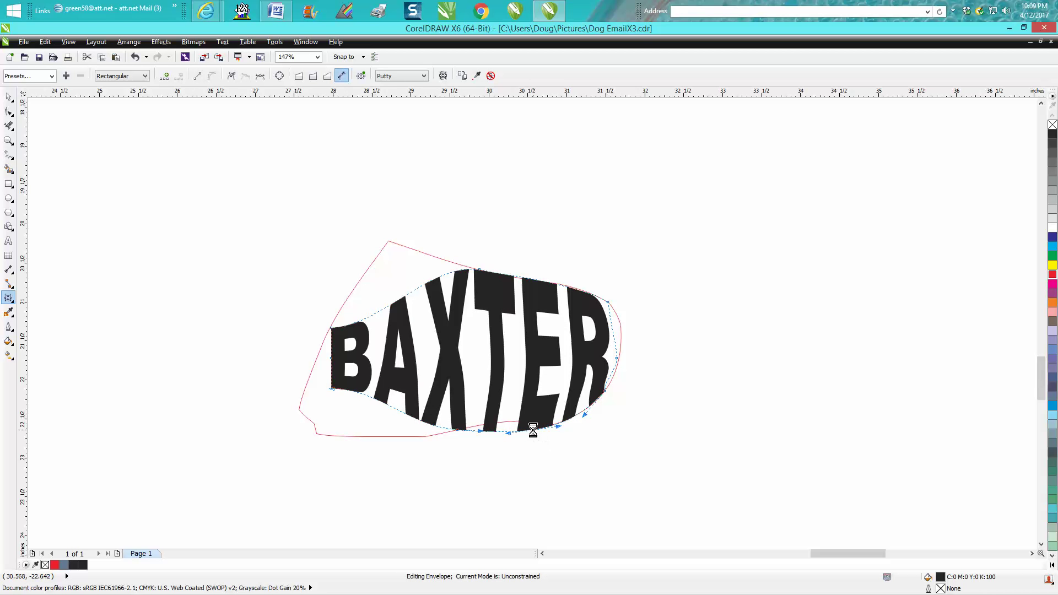
left_click_drag(517, 413, 544, 451)
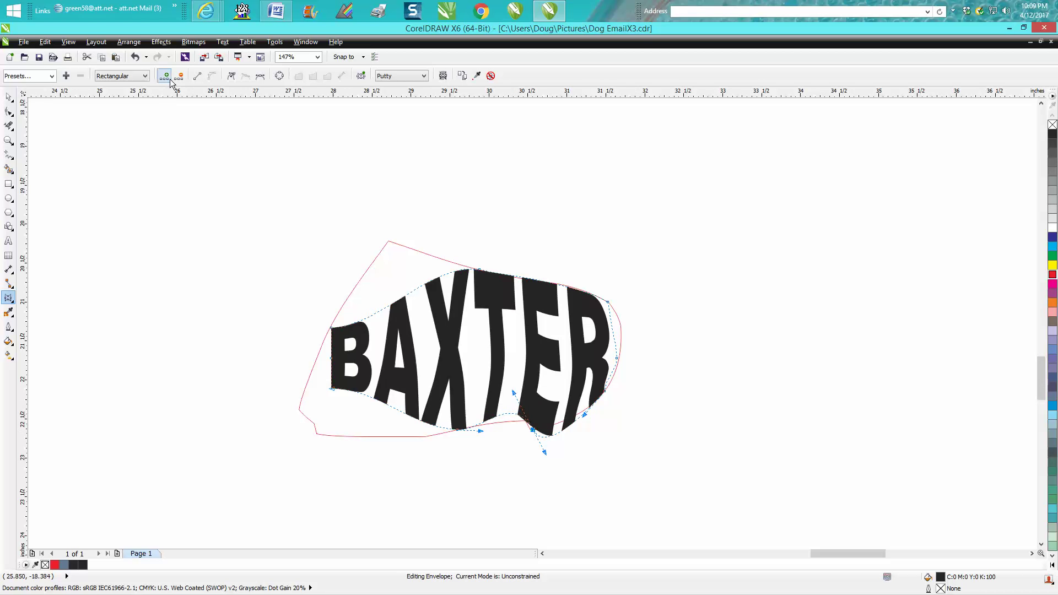
left_click(134, 57)
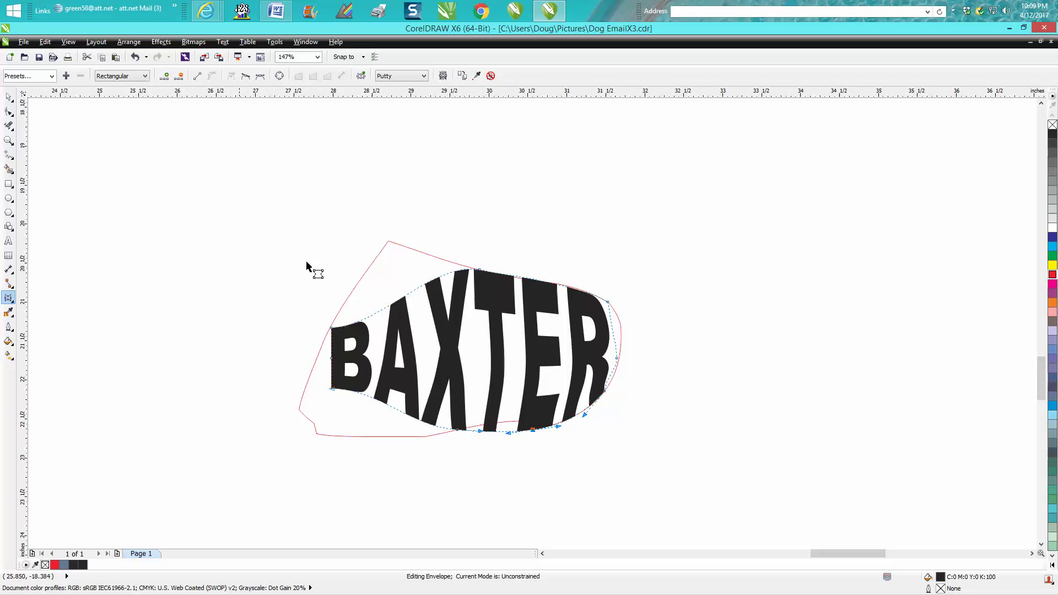
left_click(494, 488)
left_click(533, 429)
left_click(514, 434)
left_click(531, 430)
left_click_drag(509, 433, 519, 403)
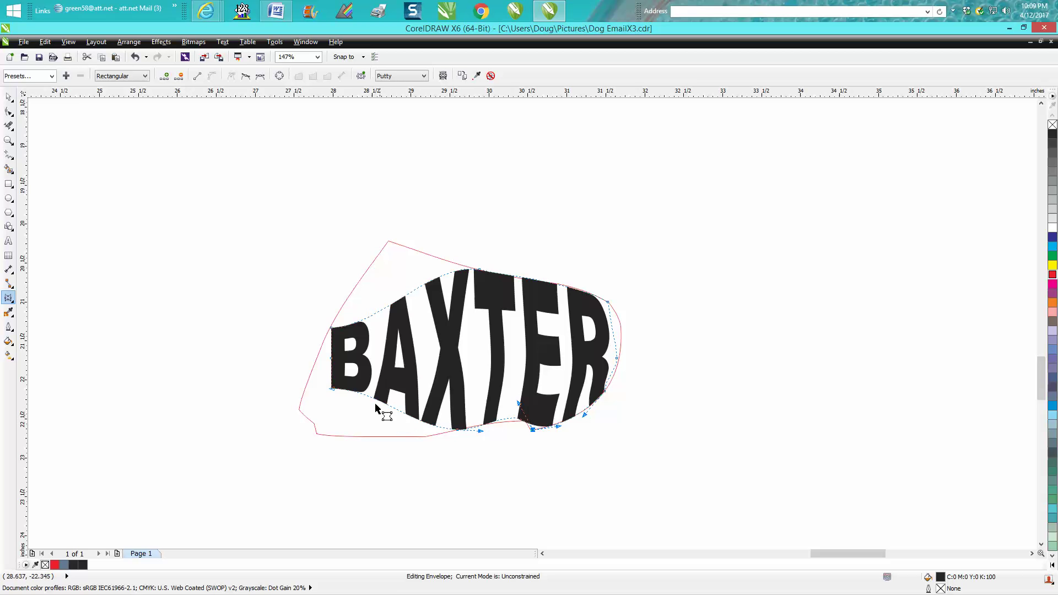
- Stretch the envelope's left corners, left edge and bottom edge out to the torso outline
left_click_drag(334, 389, 320, 407)
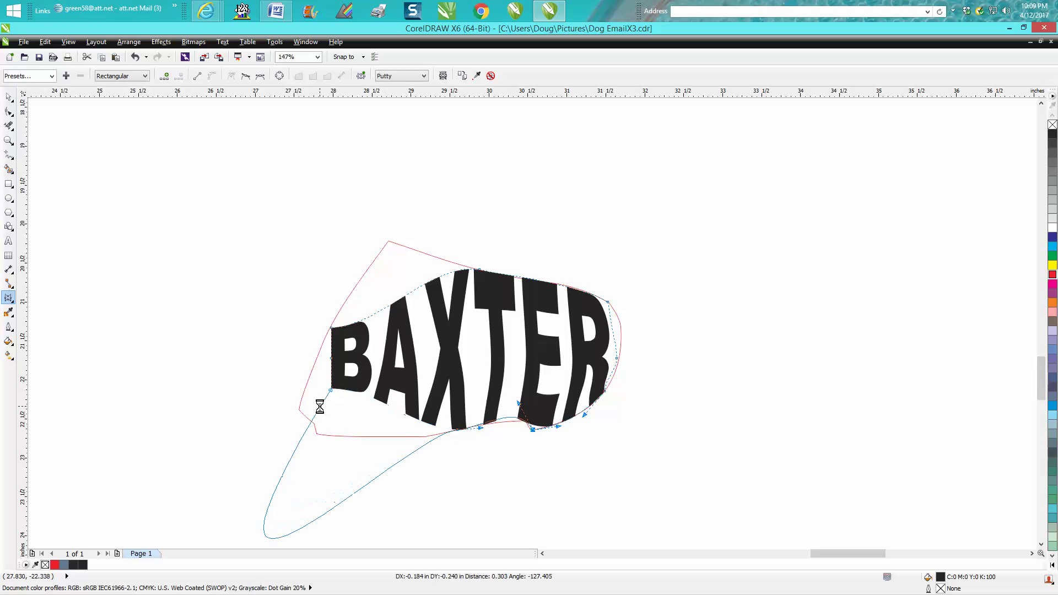
left_click(134, 57)
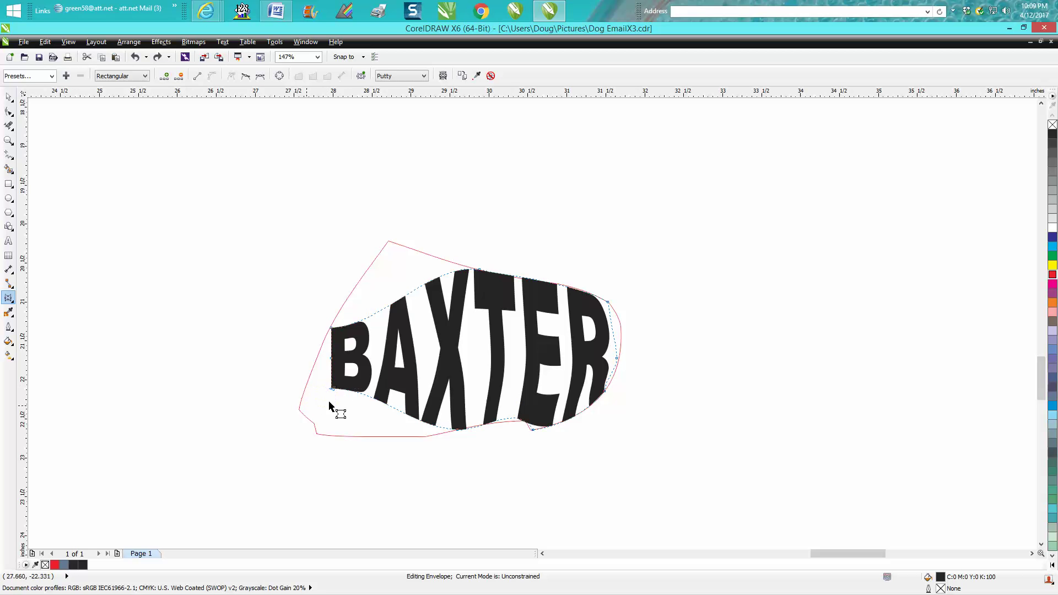
left_click(334, 390)
left_click_drag(331, 390, 295, 414)
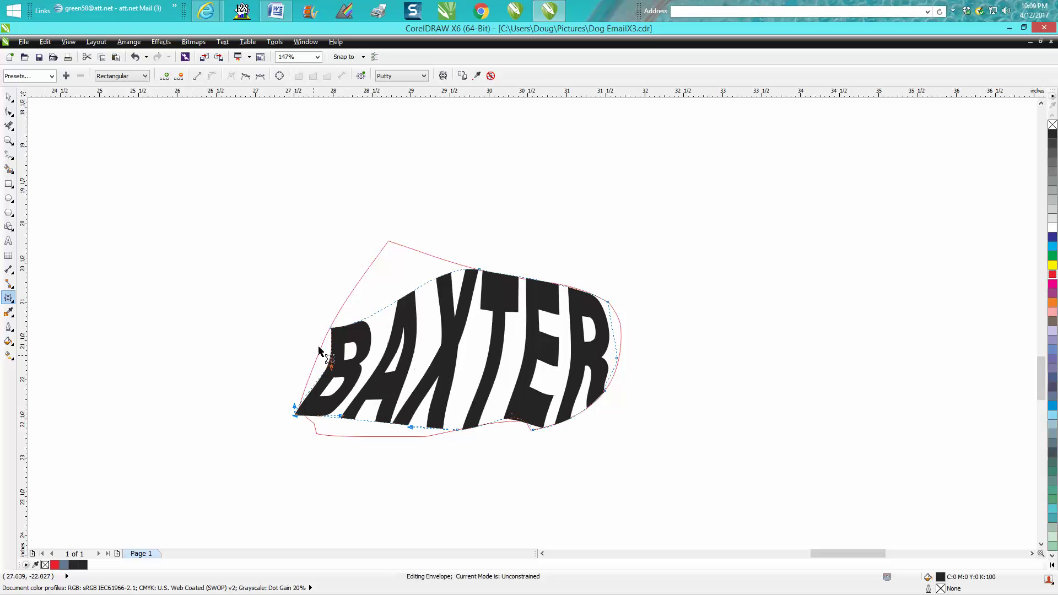
left_click_drag(334, 332, 437, 257)
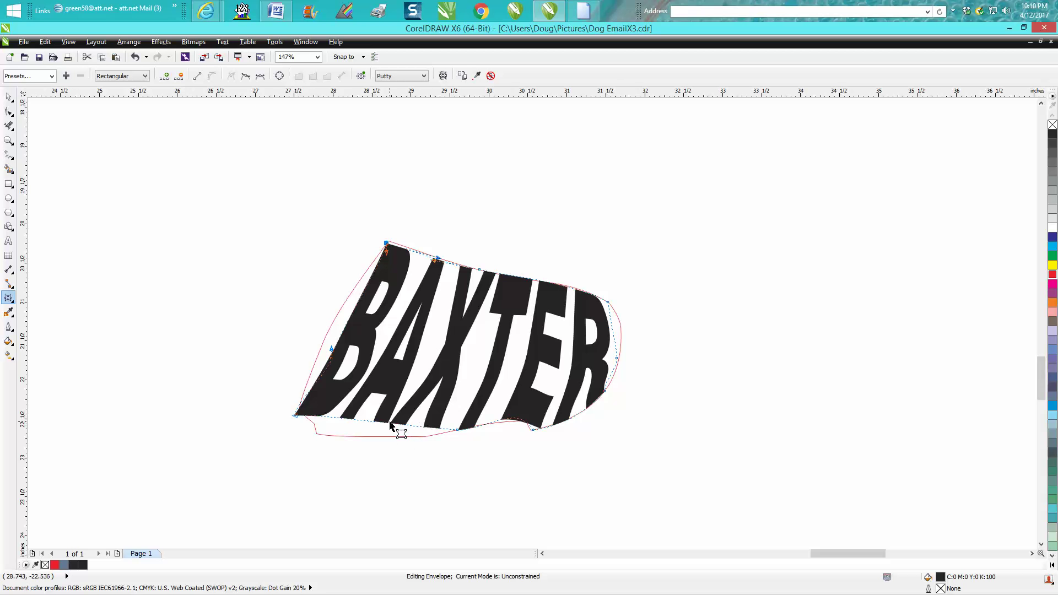
left_click_drag(387, 422, 383, 437)
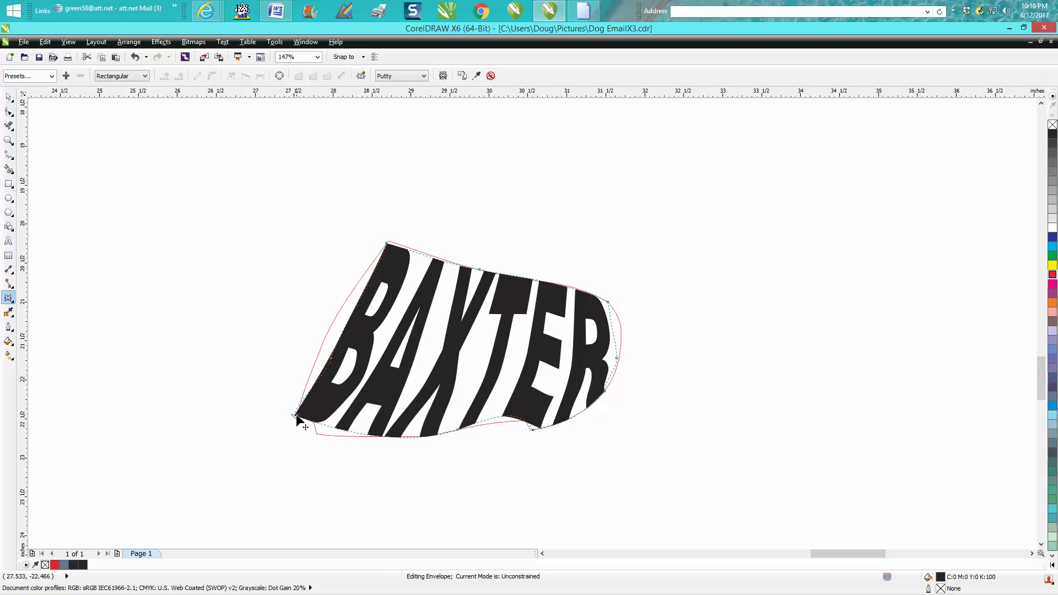
left_click(296, 415)
left_click_drag(332, 361, 326, 337)
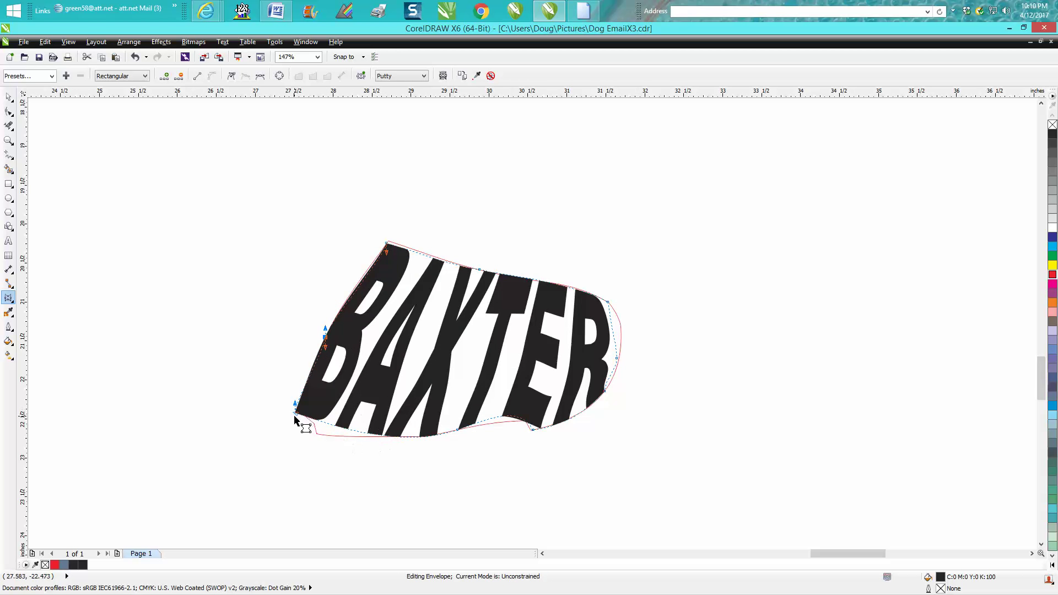
left_click_drag(296, 414, 299, 413)
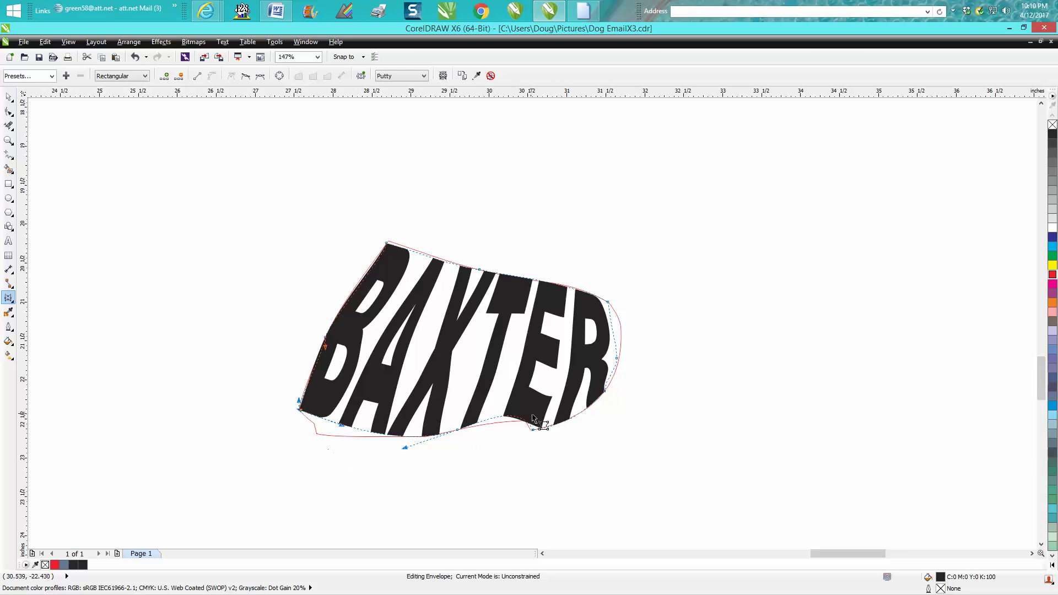
left_click(8, 97)
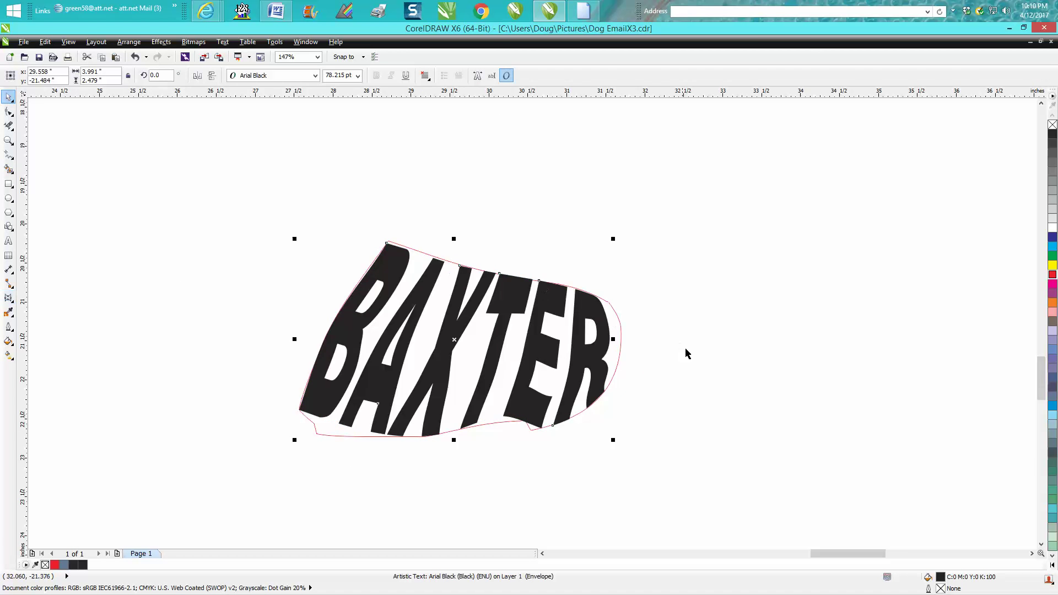
- Delete the shirt-shaped curve inside the dog outline
scroll(688, 355, "down", 2)
scroll(676, 349, "down", 2)
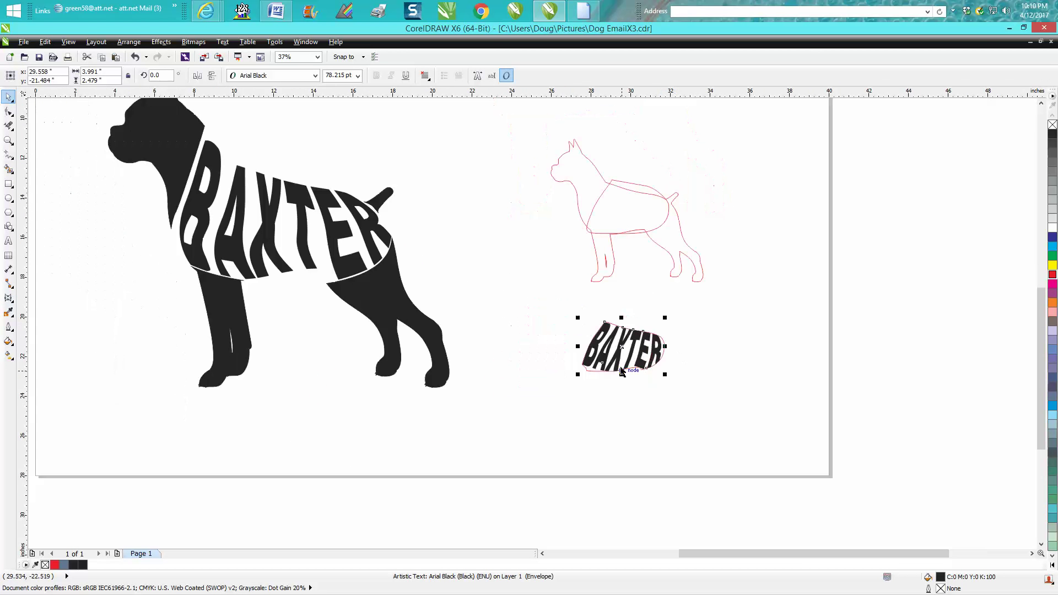
left_click(653, 189)
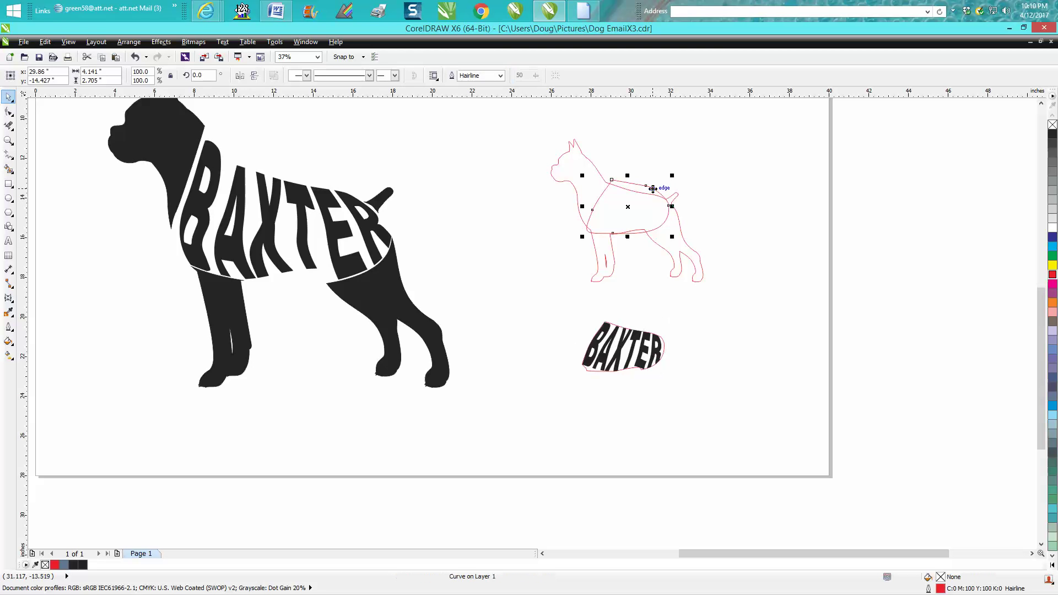
key("Delete")
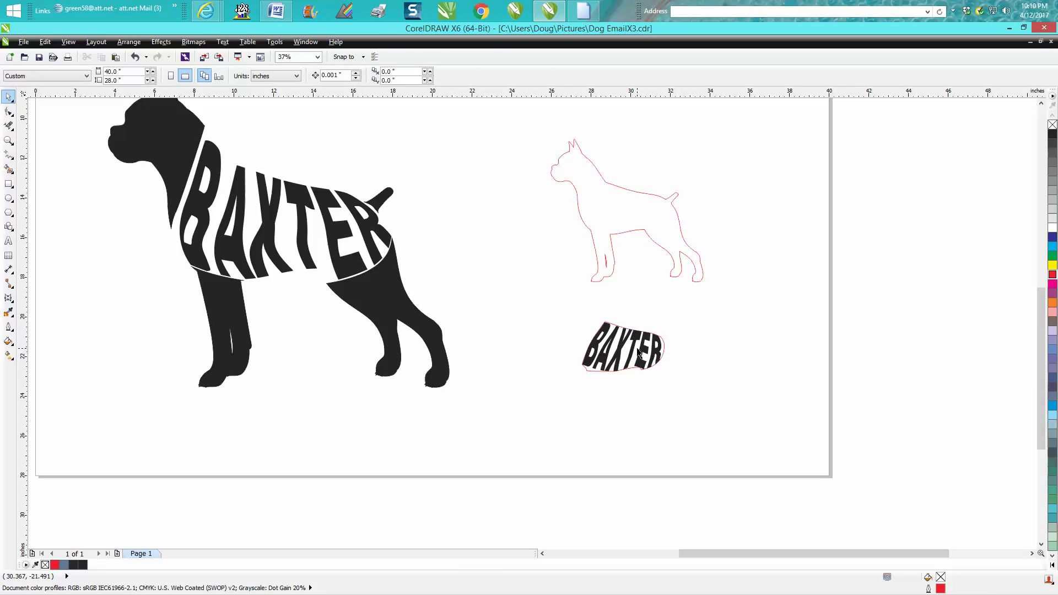
- Move the warped BAXTER lettering with its coat shape onto the dog's torso
left_click(638, 353)
left_click_drag(624, 351, 627, 210)
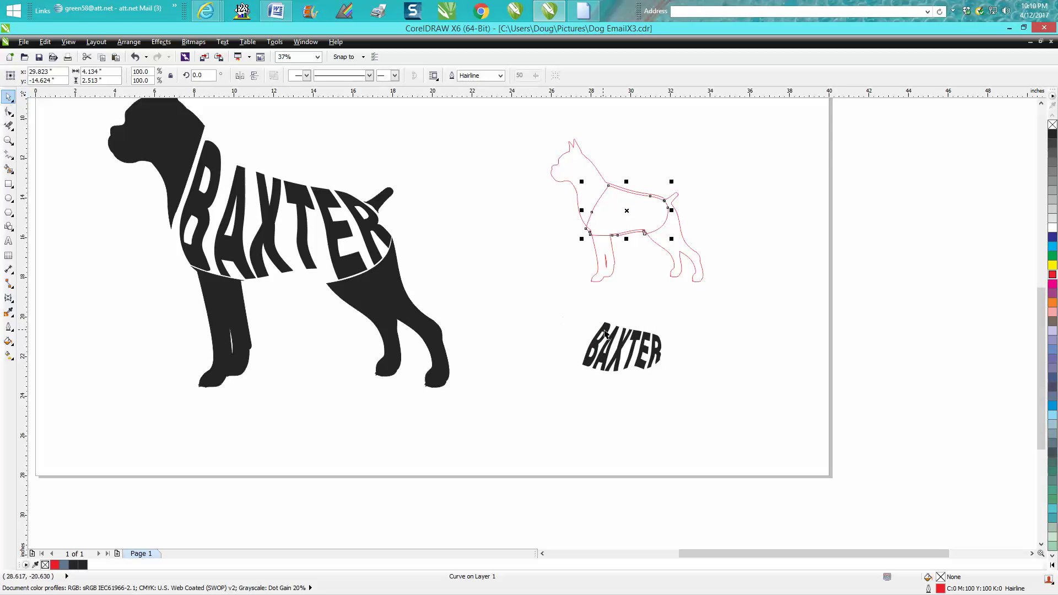
left_click(135, 56)
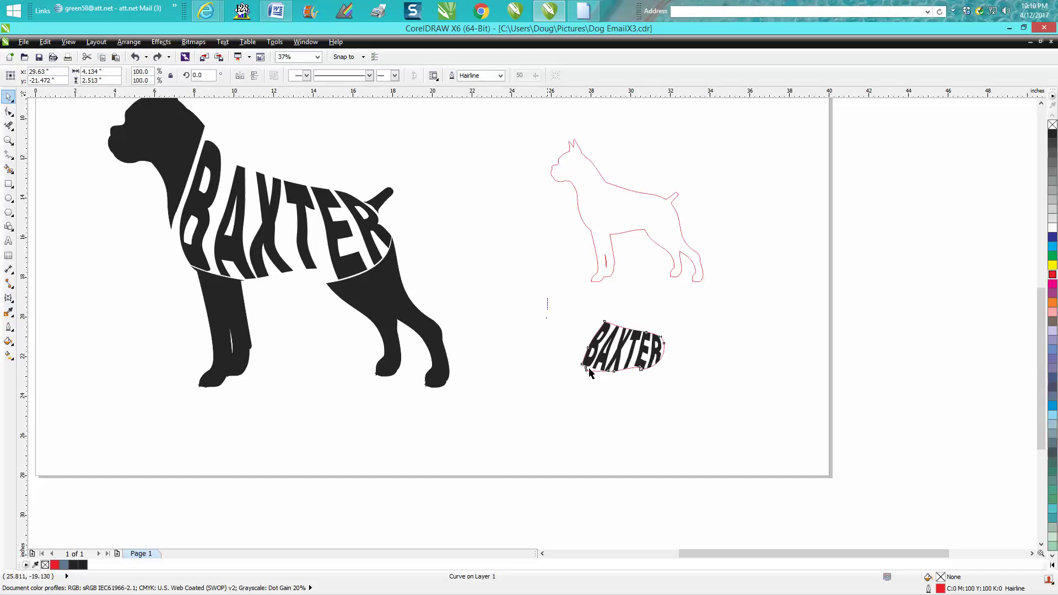
left_click_drag(547, 299, 713, 406)
left_click_drag(622, 346, 626, 210)
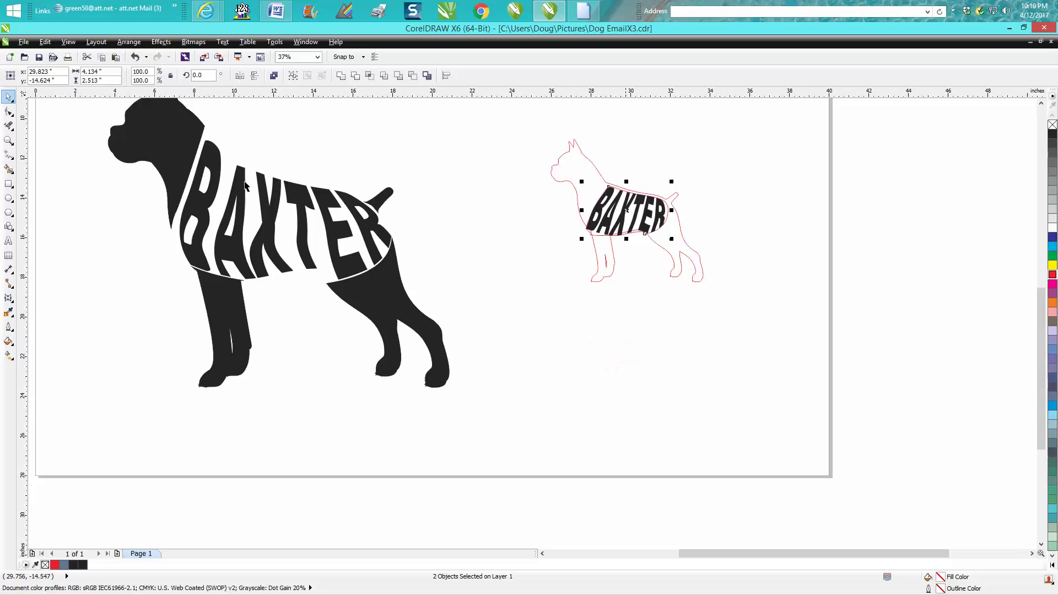
- Zoom in on the red dog outline and nudge BAXTER slightly upward
left_click(8, 140)
left_click_drag(537, 138, 743, 322)
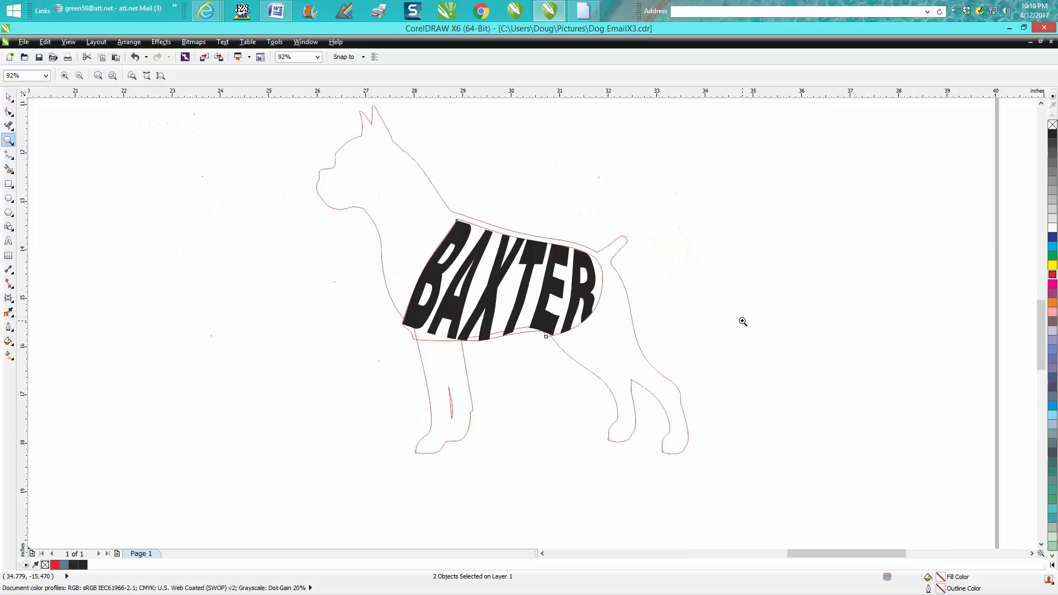
left_click(8, 97)
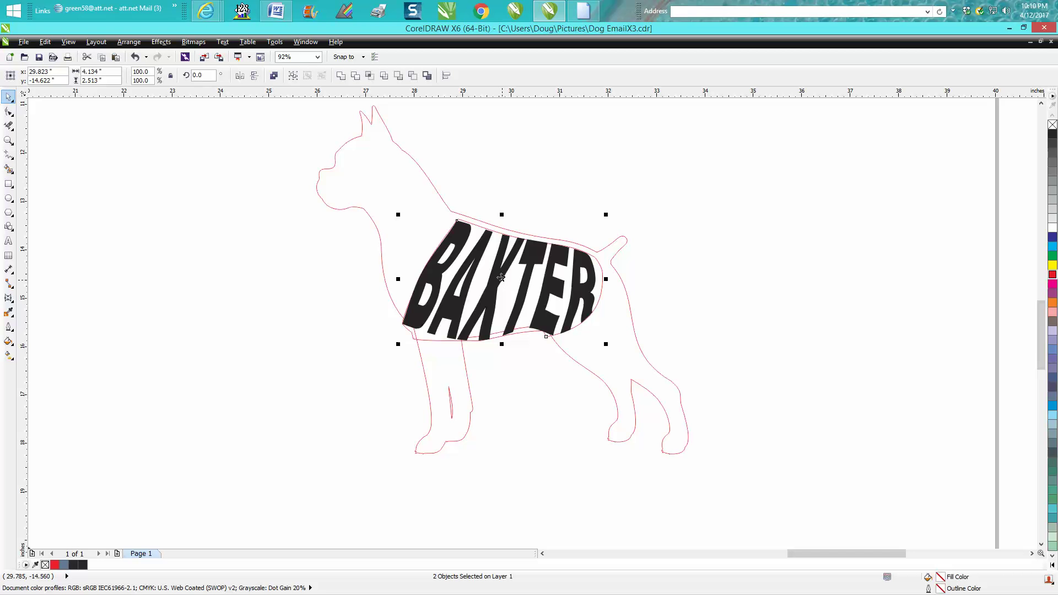
left_click_drag(501, 277, 505, 281)
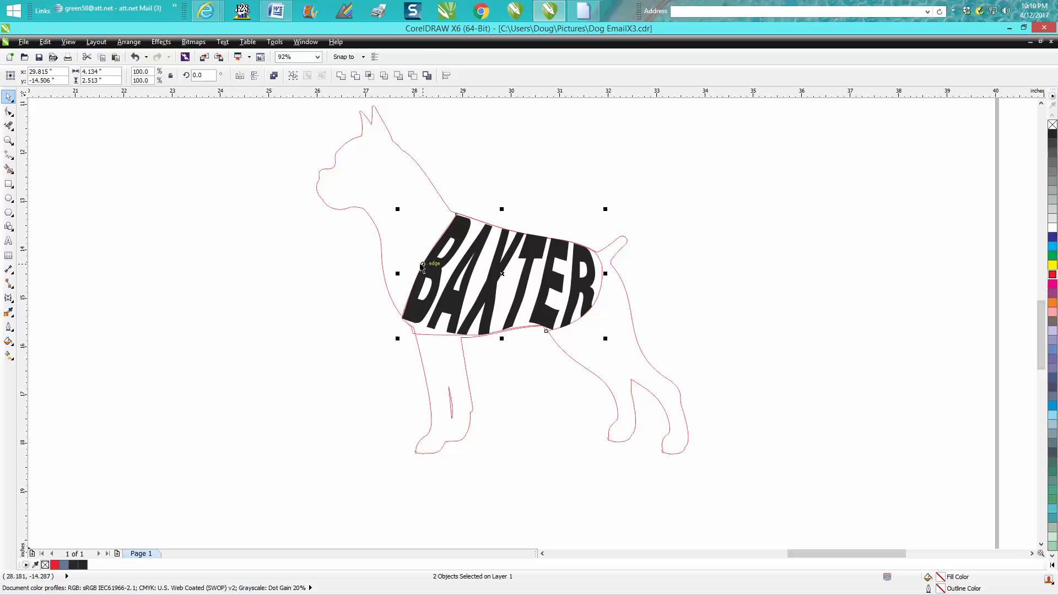
- Shift the BAXTER lettering slightly up-left and enlarge it to 104.2%
left_click(93, 163)
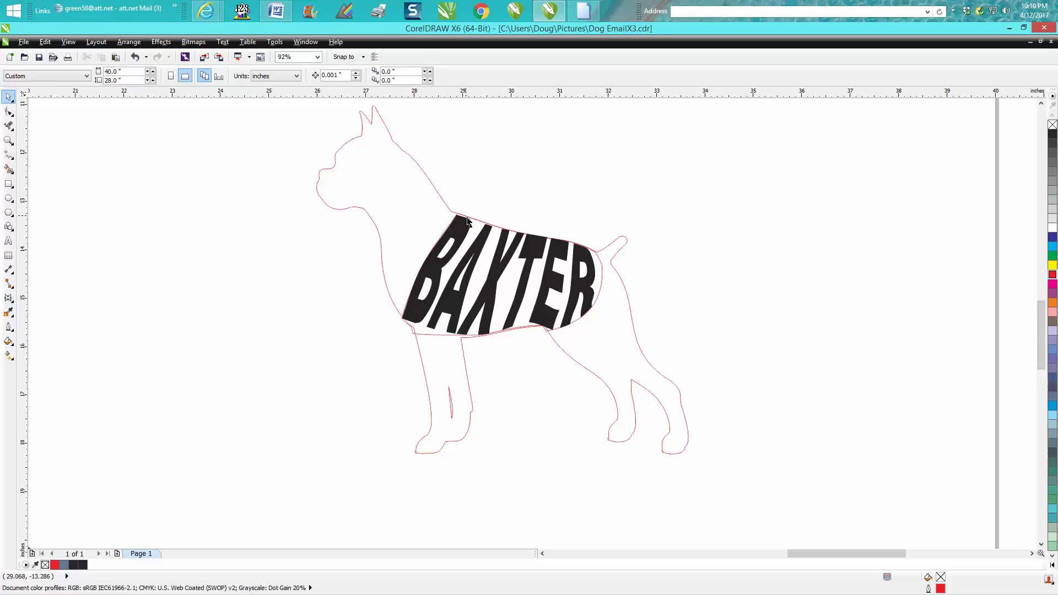
left_click(467, 222)
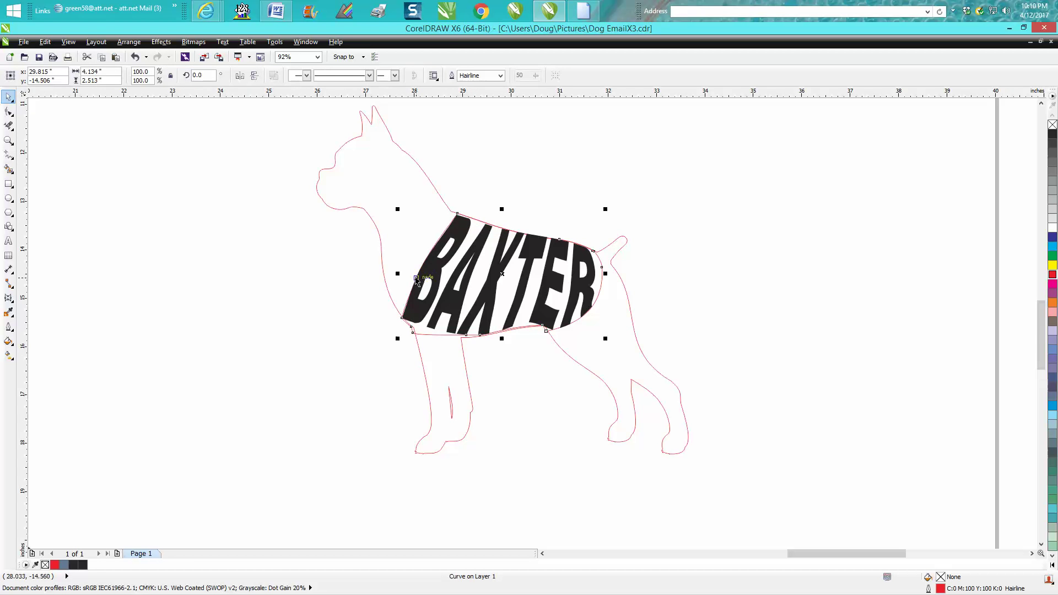
double_click(417, 275)
left_click_drag(425, 262, 421, 258)
key("space")
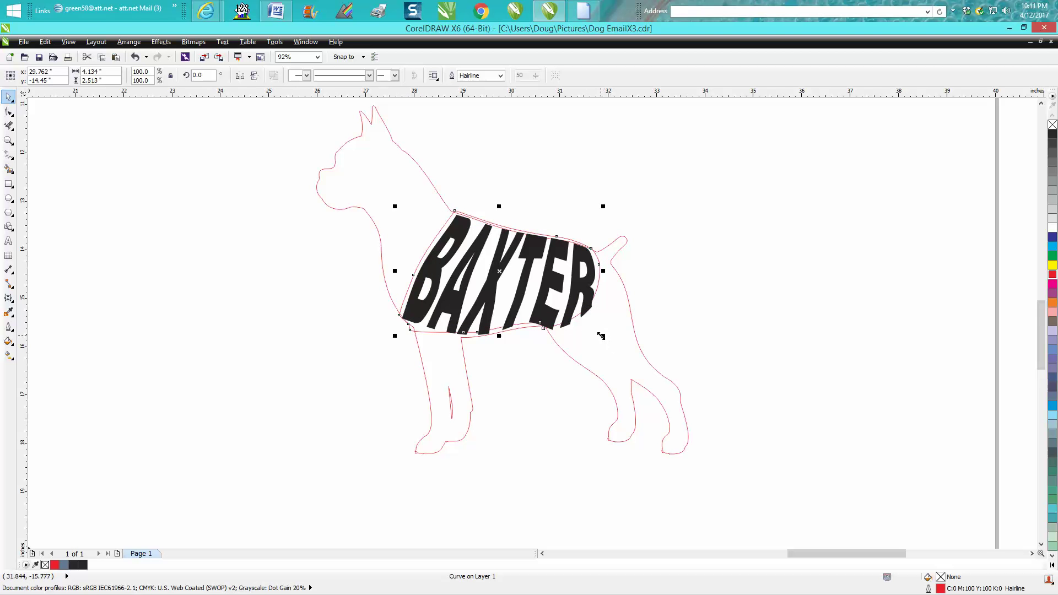
left_click_drag(601, 336, 610, 340)
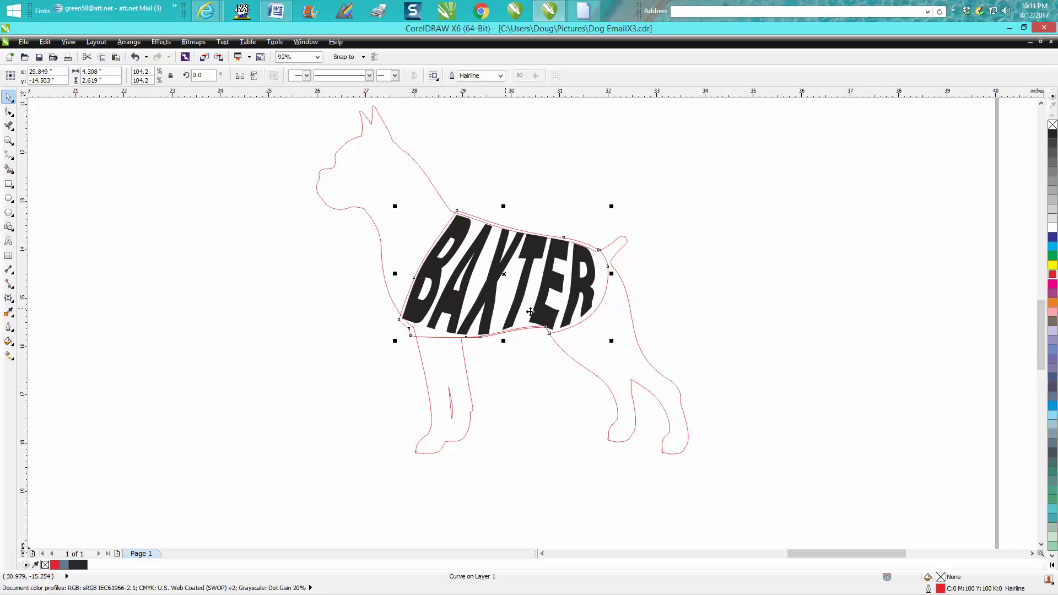
left_click(9, 169)
- Smart Fill the dog's head and neck, rear body and hind legs, and front leg black
left_click(394, 186)
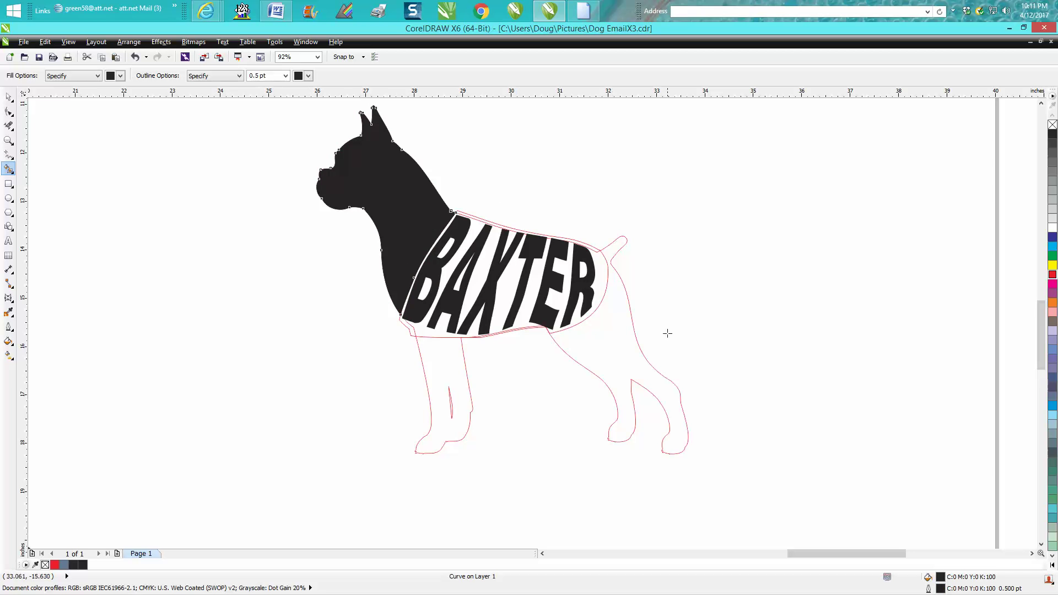
left_click(629, 333)
left_click(443, 362)
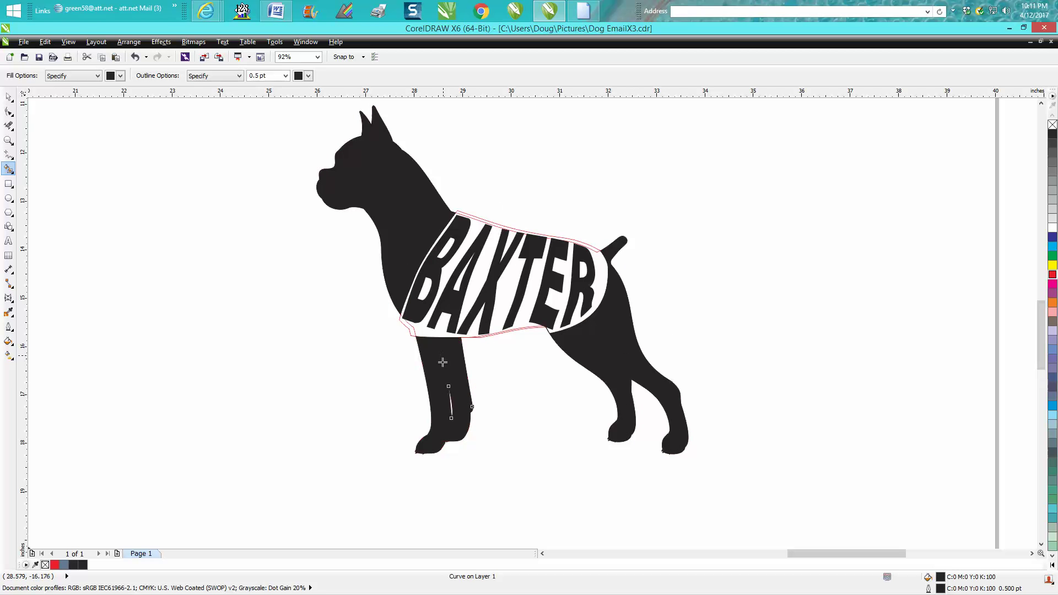
- Remove the red dog outline, leaving a solid black silhouette
left_click(9, 97)
left_click(524, 235)
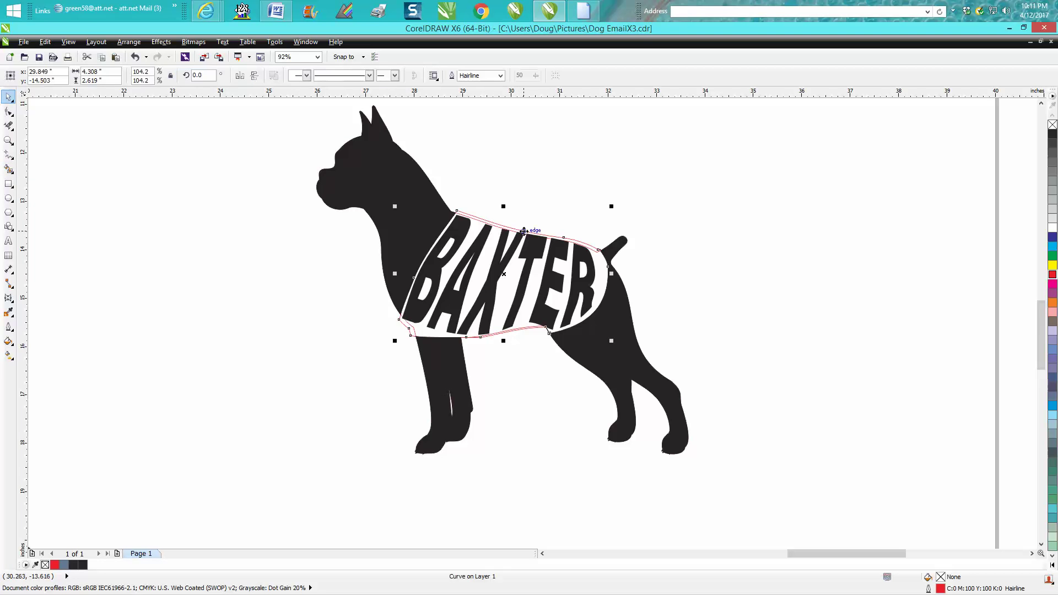
key("Escape")
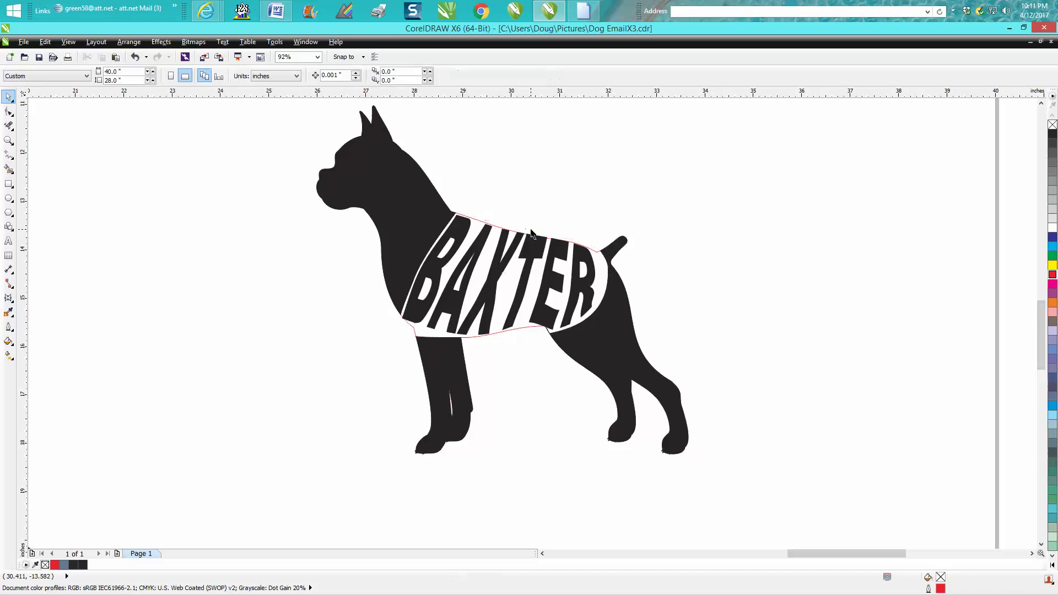
left_click(502, 227)
key("Escape")
- Pull BAXTER's lower-left envelope corner down-left and its upper-right corner right, toward the torso edges
left_click(9, 154)
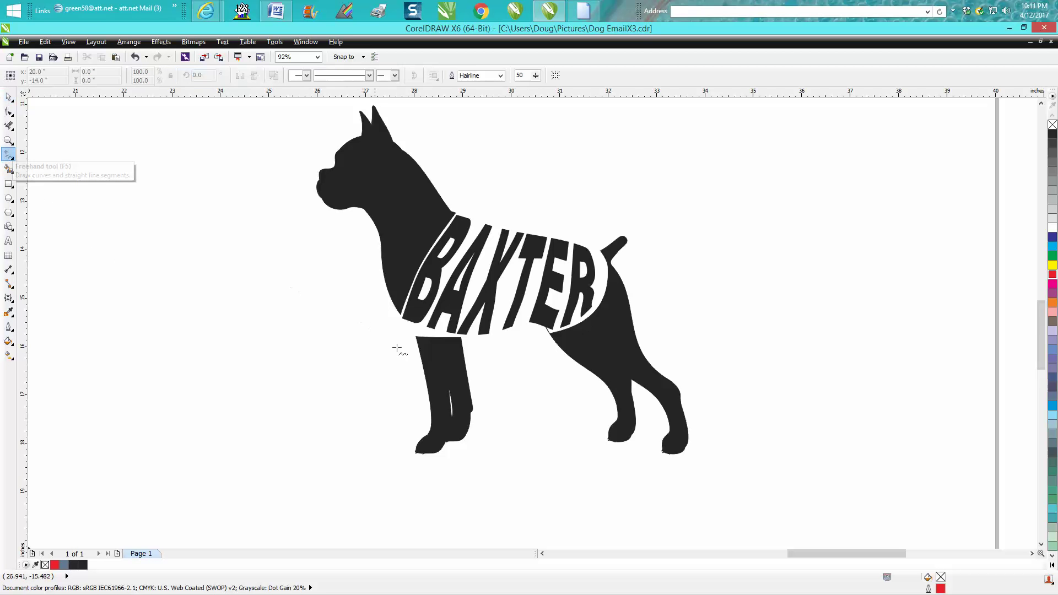
left_click(8, 297)
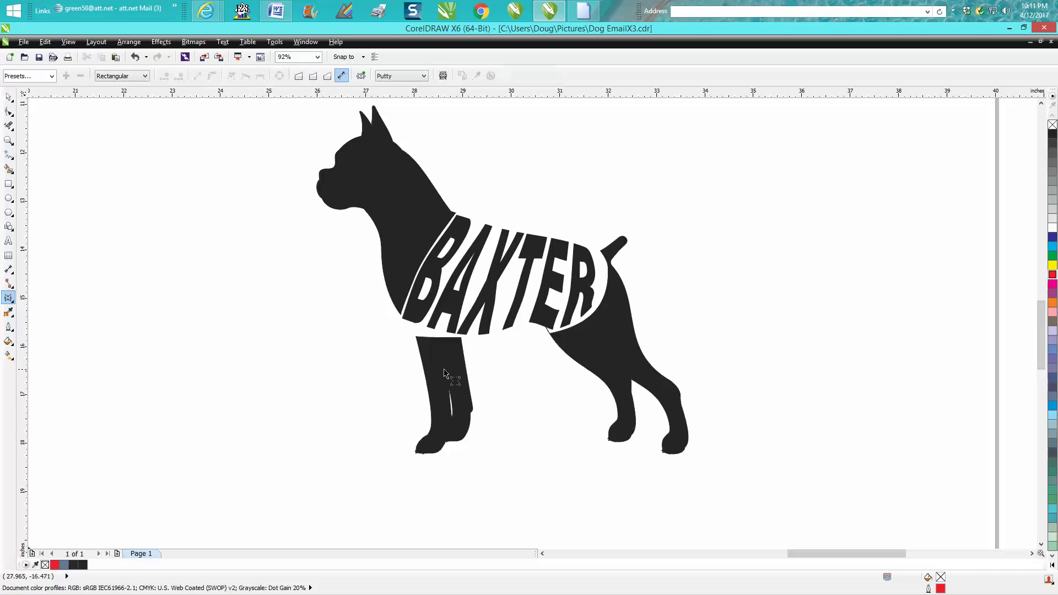
left_click(427, 329)
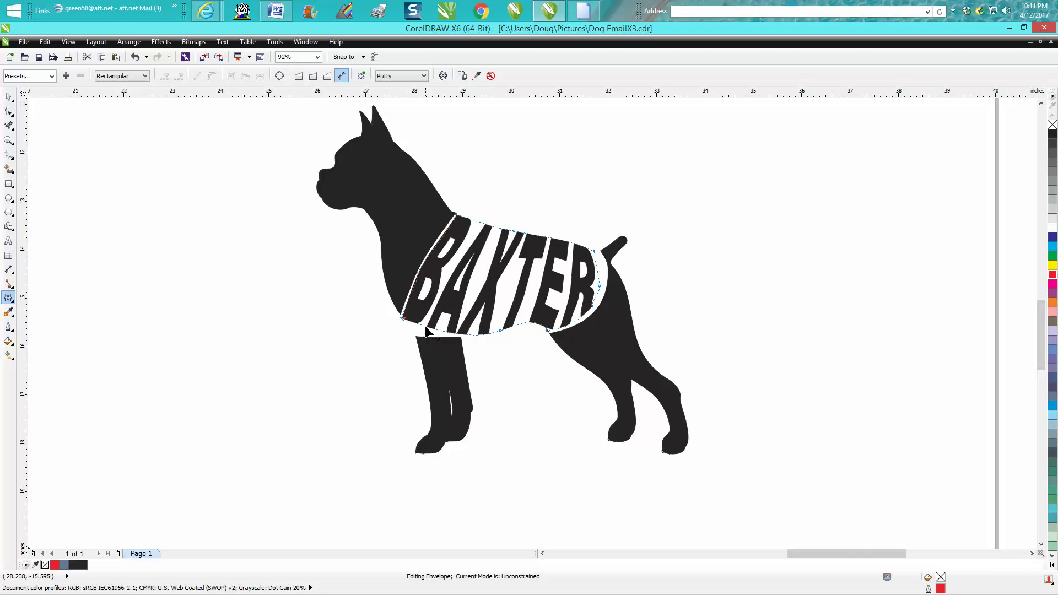
left_click_drag(428, 329, 417, 336)
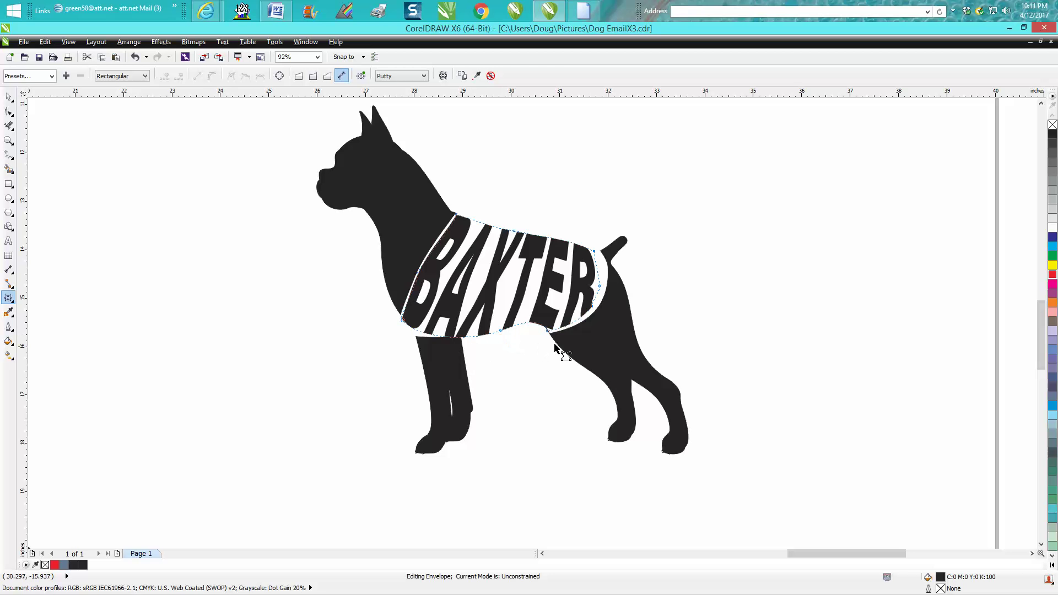
left_click_drag(596, 252, 602, 255)
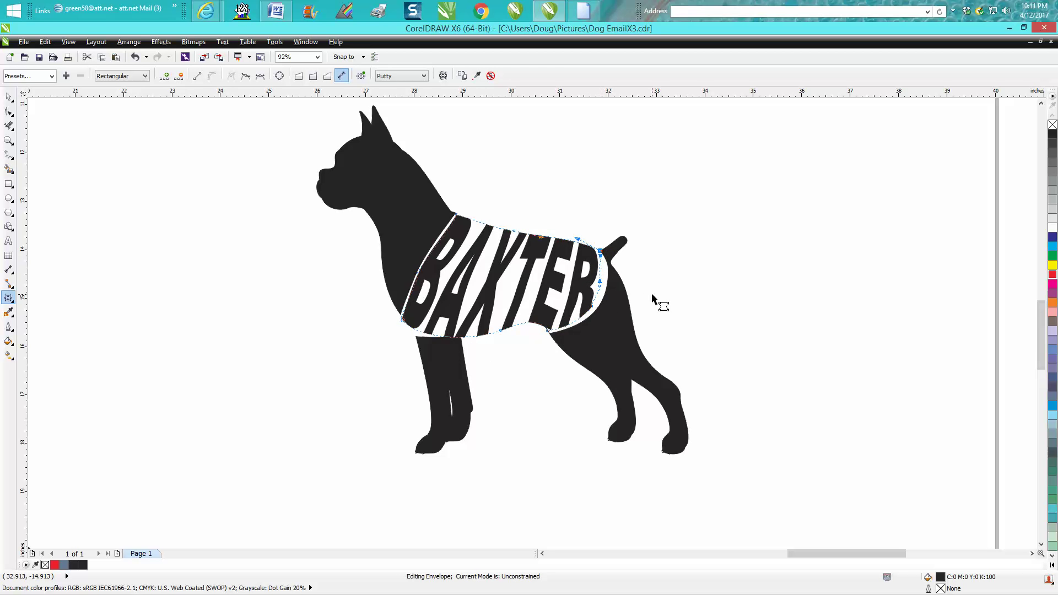